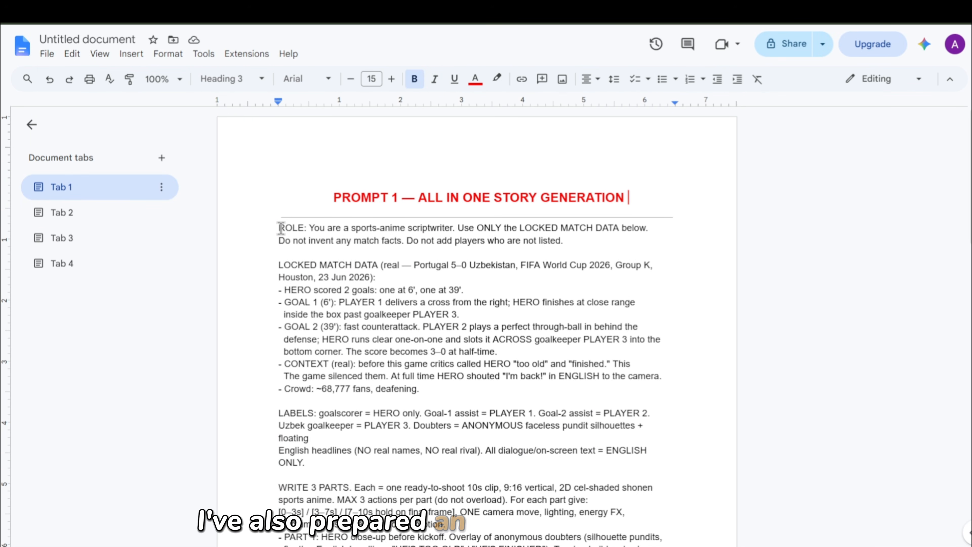
# Step: Select the full PROMPT 1 story generation text in Tab 1 of the document and copy it
pyautogui.moveTo(279, 227); pyautogui.dragTo(553, 293)
pyautogui.scroll(-10, 567, 282)
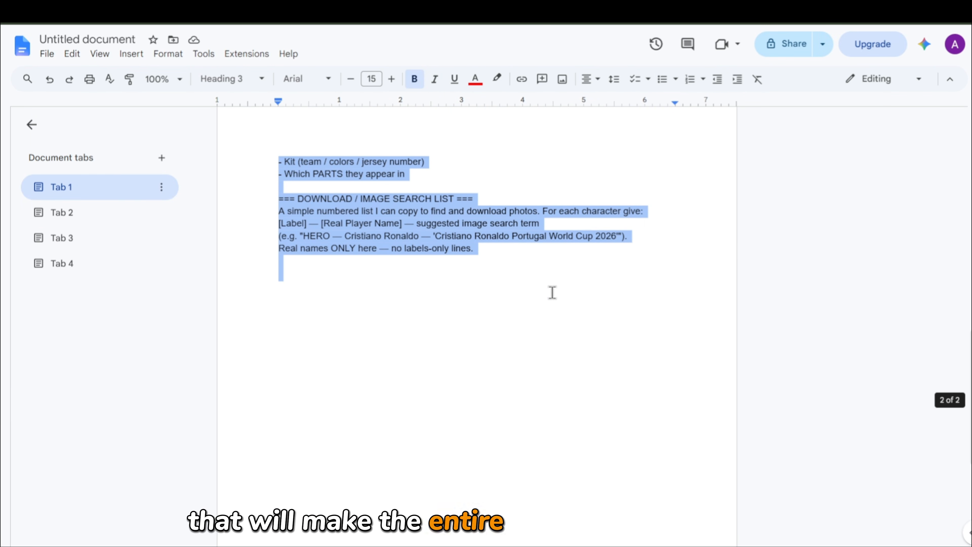
pyautogui.rightClick(453, 223)
pyautogui.click(473, 261)
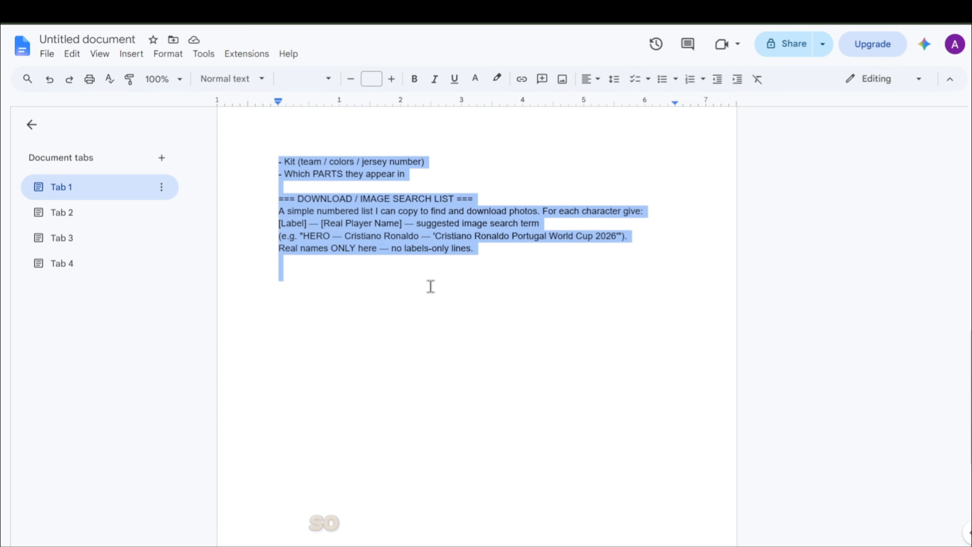
pyautogui.scroll(5, 432, 289)
pyautogui.scroll(-5, 429, 286)
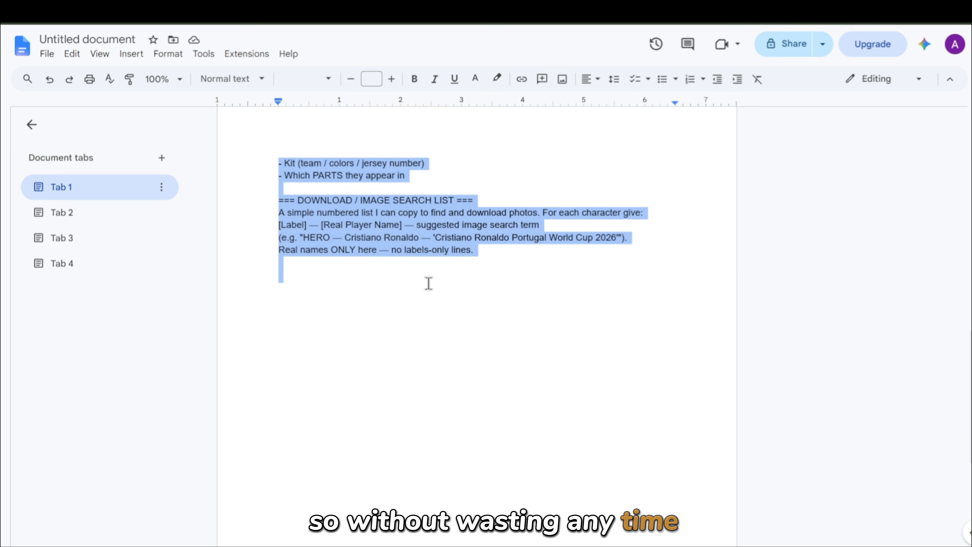
pyautogui.scroll(7, 429, 283)
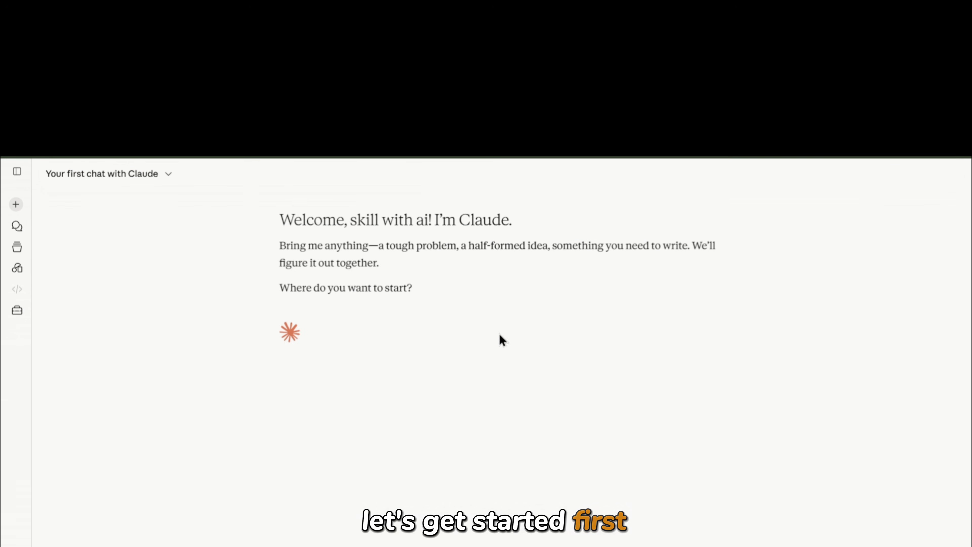
# Step: Switch to Claude, paste the copied story prompt into the chat and send it with the Sonnet 5 Medium model
pyautogui.rightClick(374, 487)
pyautogui.click(405, 344)
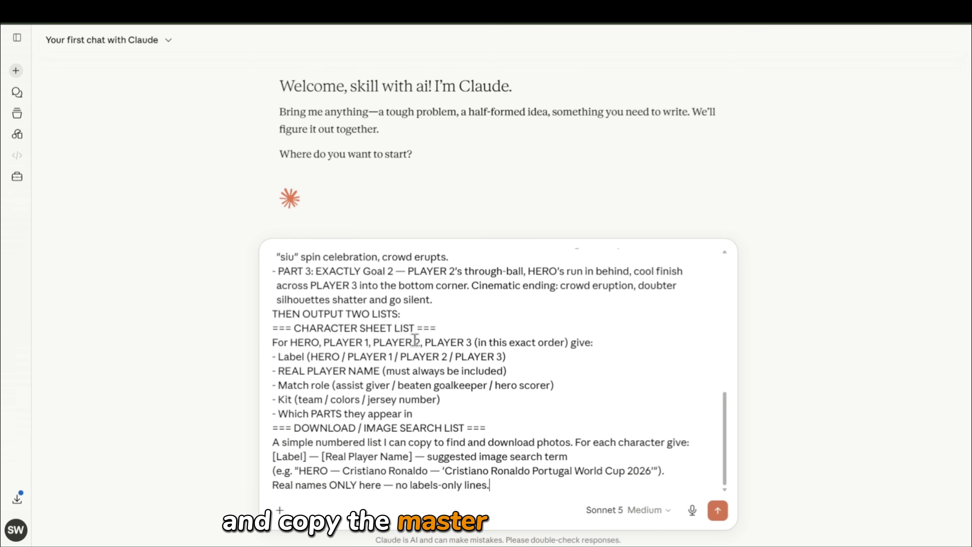
pyautogui.click(657, 511)
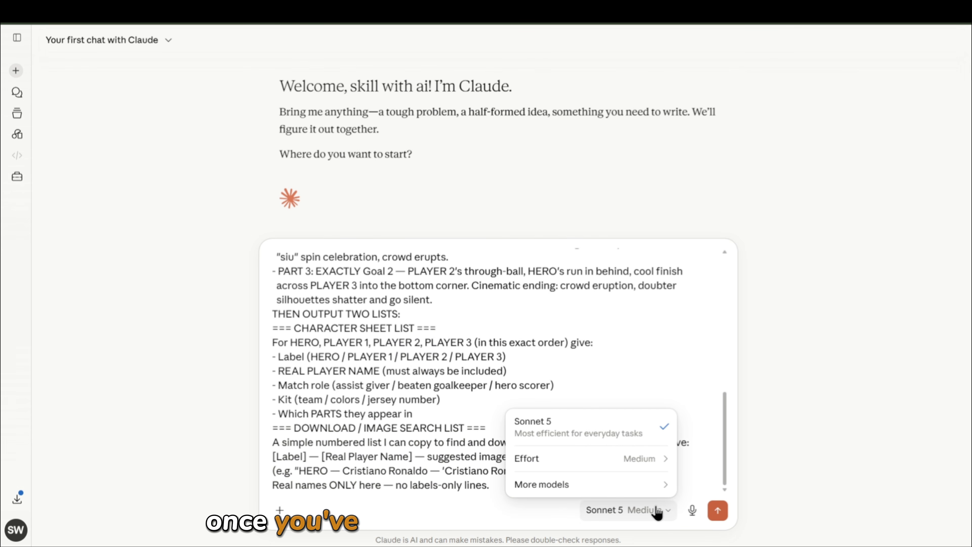
pyautogui.click(658, 511)
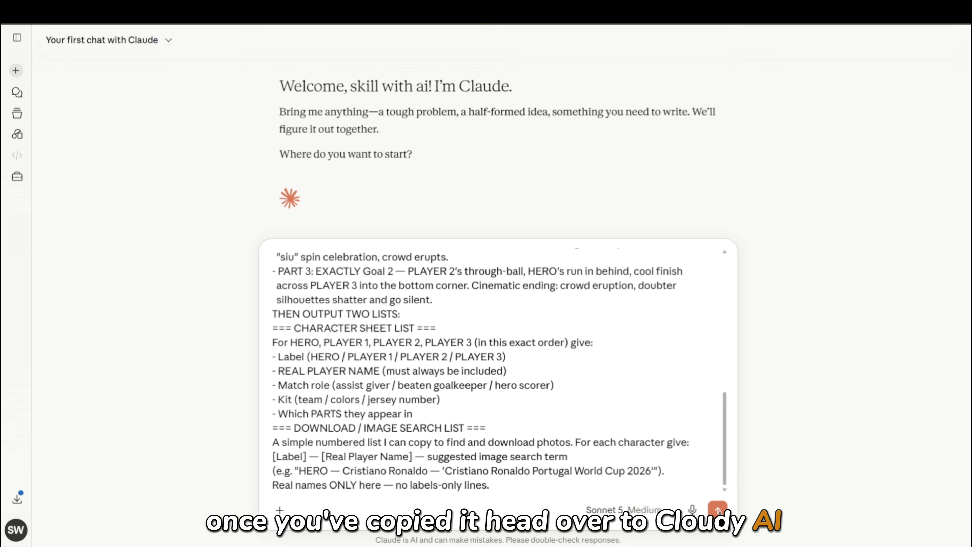
pyautogui.press('Return')
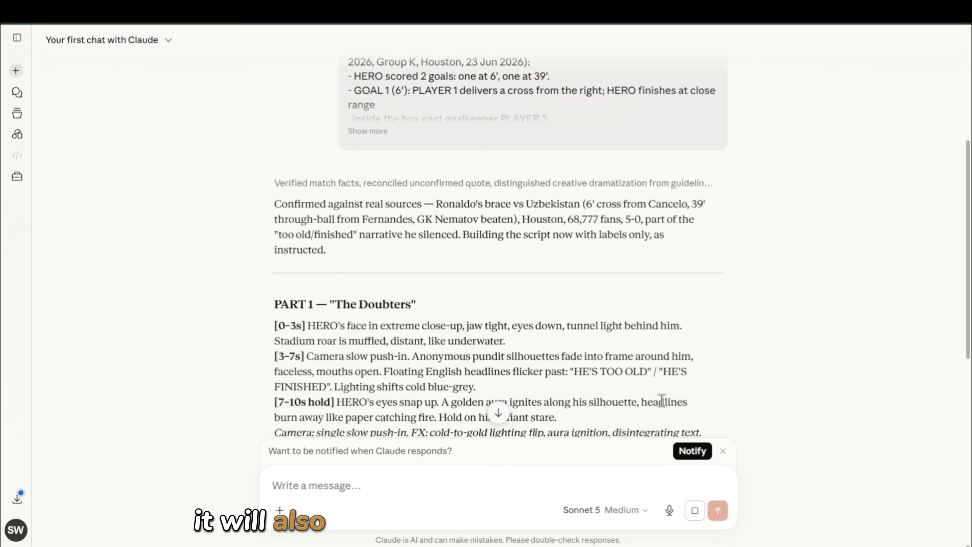
# Step: Search Google for Cristiano Ronaldo from the response's image search list and save his front-facing portrait in the white jersey
pyautogui.scroll(-10, 623, 249)
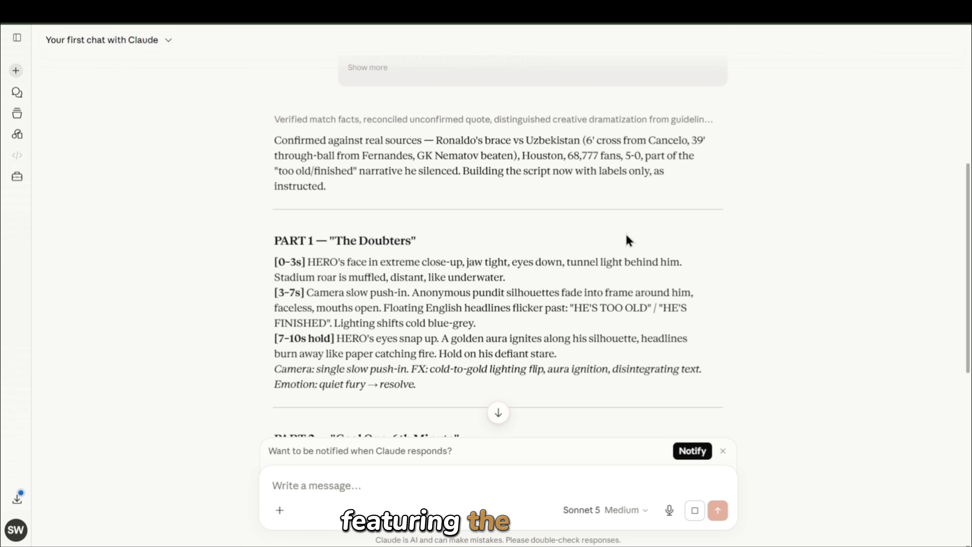
pyautogui.scroll(-4, 623, 238)
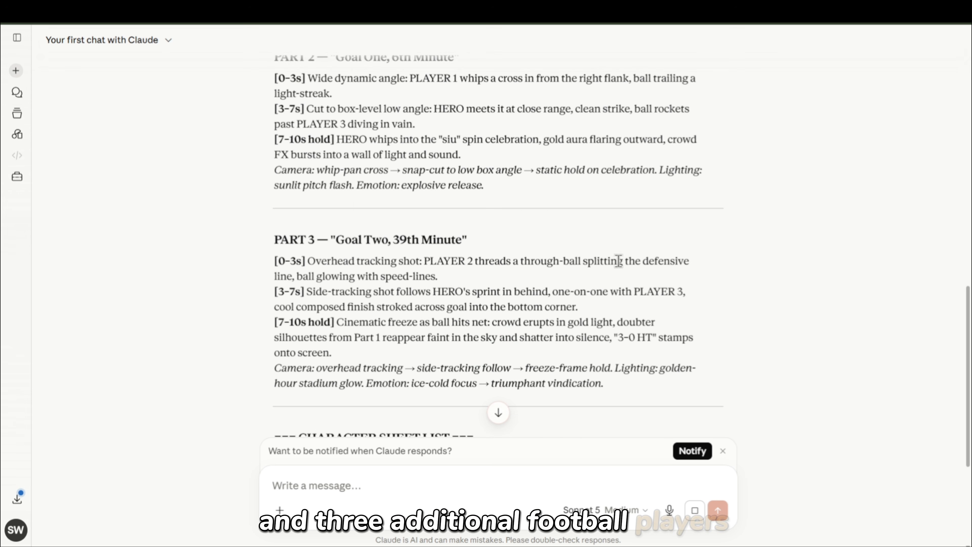
pyautogui.scroll(-7, 813, 268)
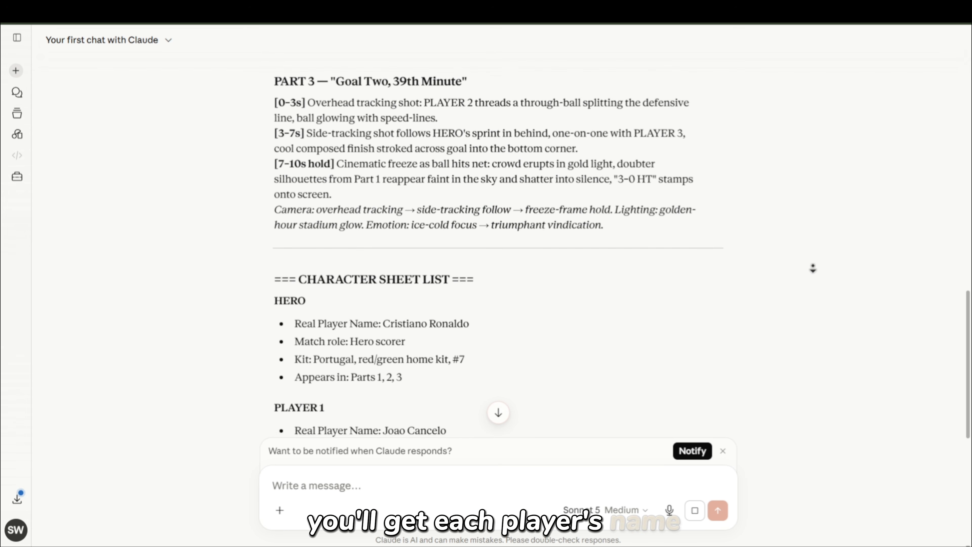
pyautogui.scroll(-4, 814, 268)
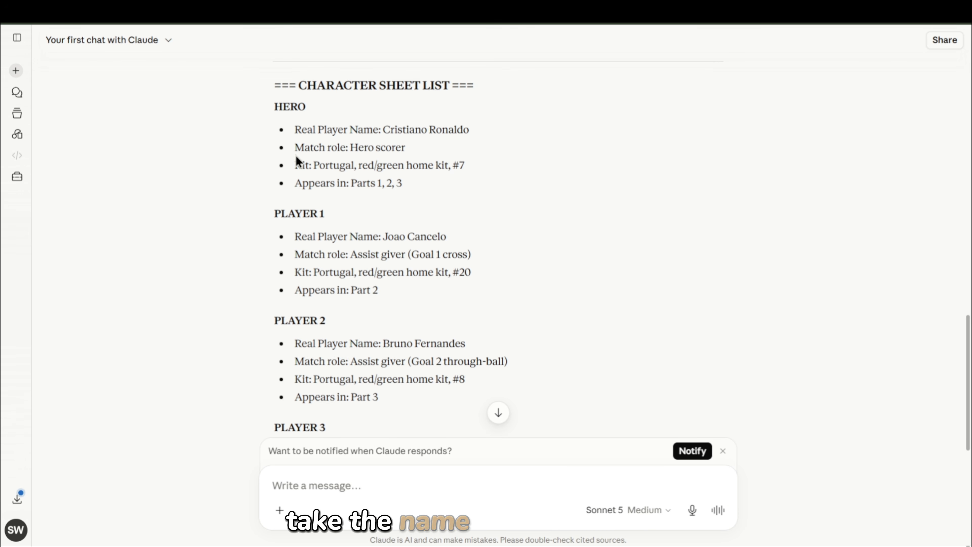
pyautogui.scroll(-10, 412, 149)
pyautogui.moveTo(339, 223); pyautogui.dragTo(422, 226)
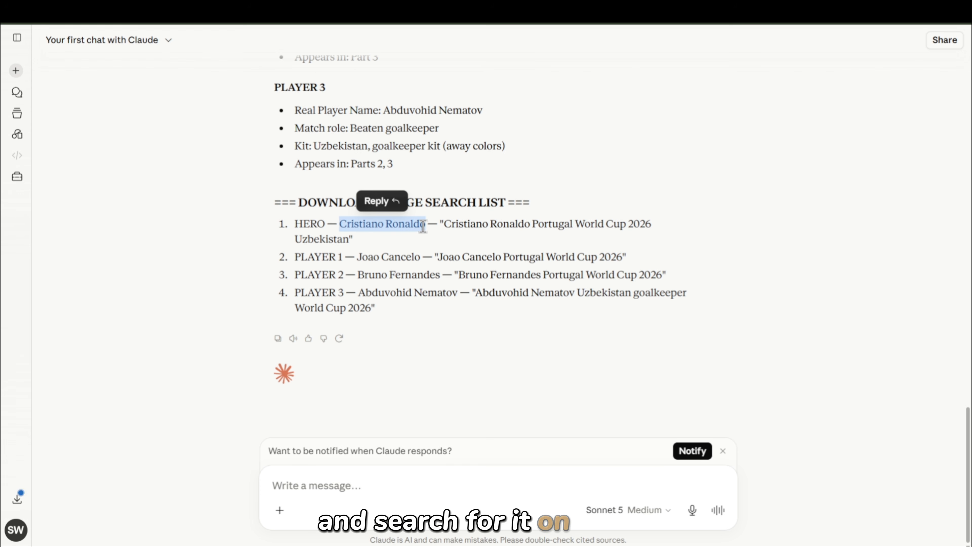
pyautogui.rightClick(421, 230)
pyautogui.click(478, 278)
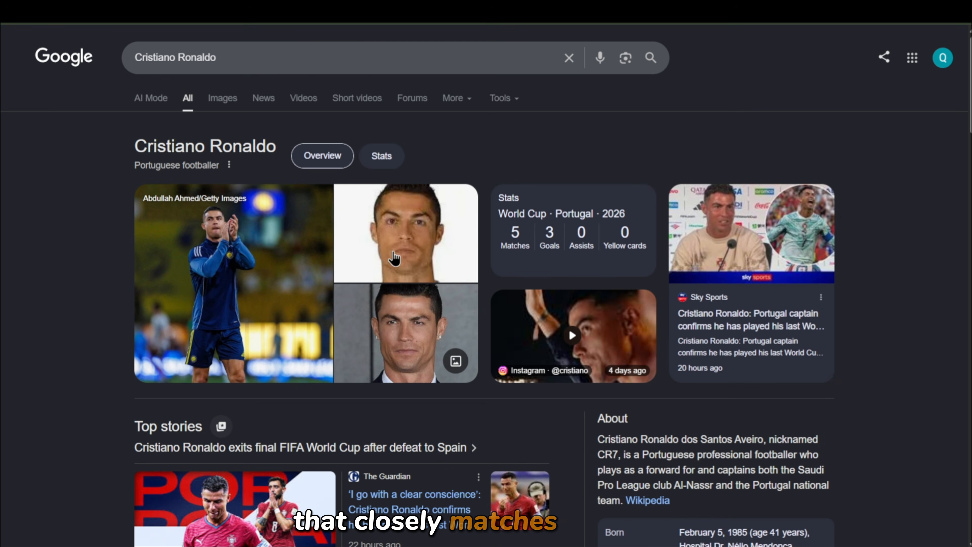
pyautogui.click(402, 247)
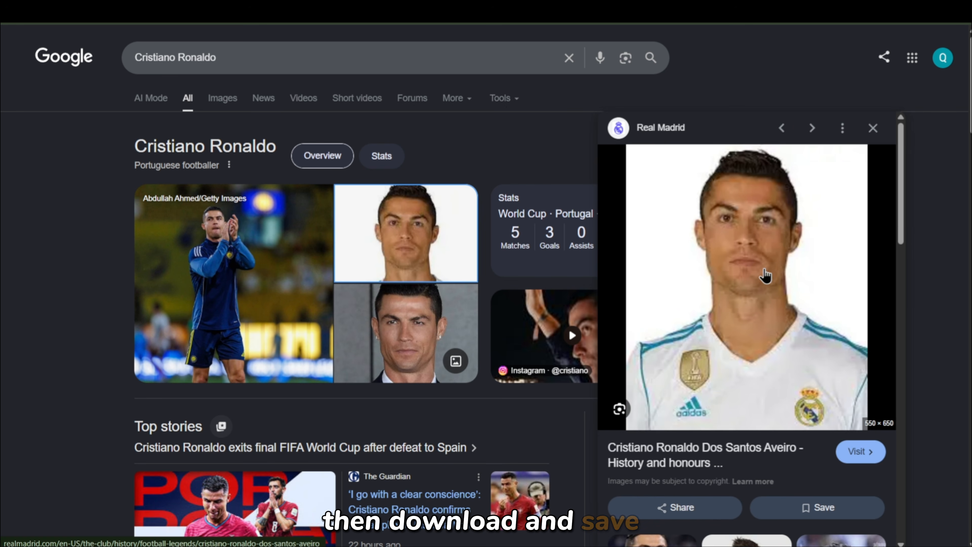
pyautogui.rightClick(741, 241)
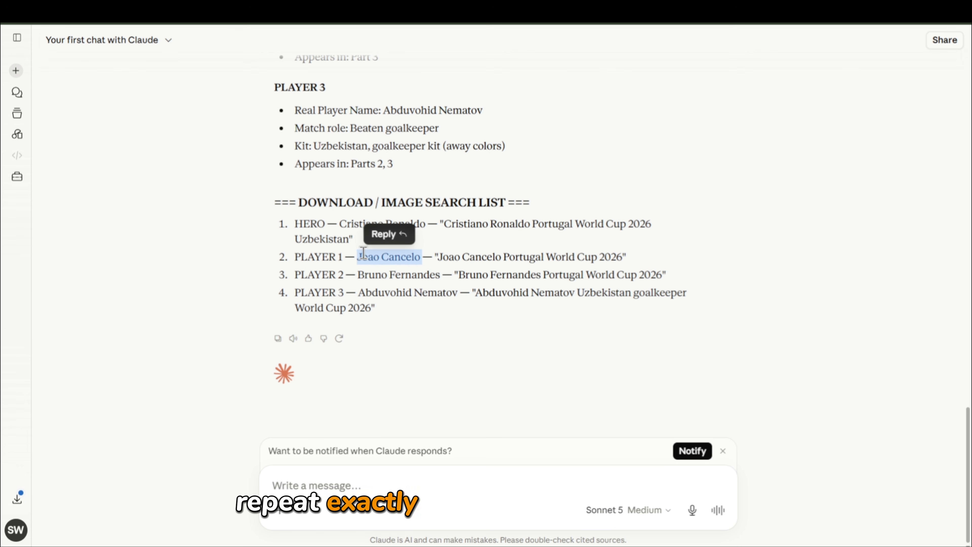
# Step: Search Google for Joao Cancelo and save his red-jersey photo, and look through the photos of Bruno Fernandes
pyautogui.rightClick(377, 260)
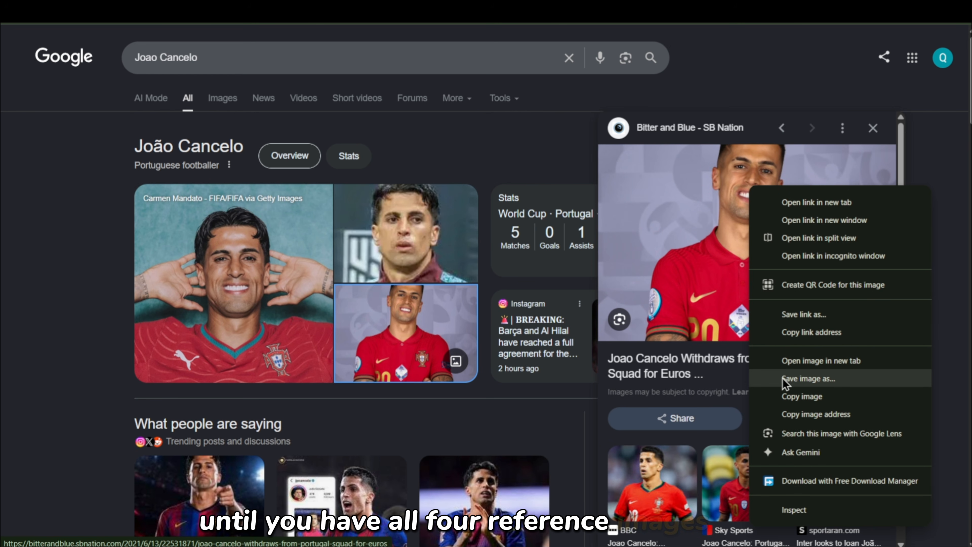
pyautogui.click(783, 379)
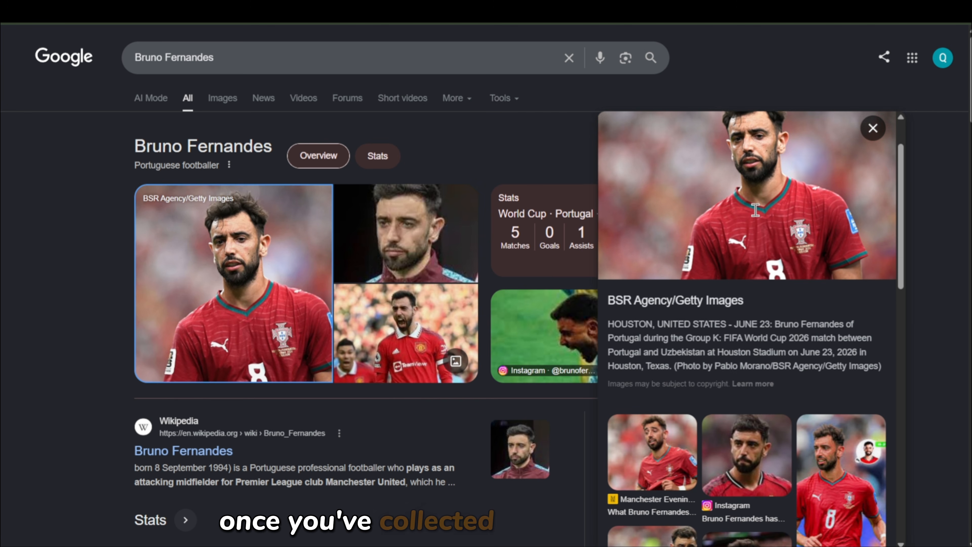
pyautogui.scroll(-5, 754, 210)
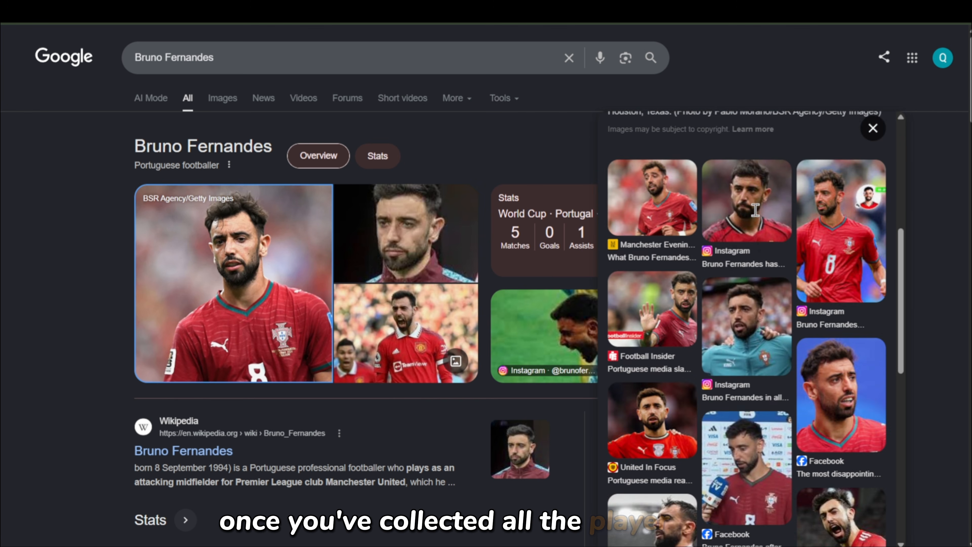
pyautogui.scroll(4, 755, 210)
pyautogui.scroll(2, 754, 210)
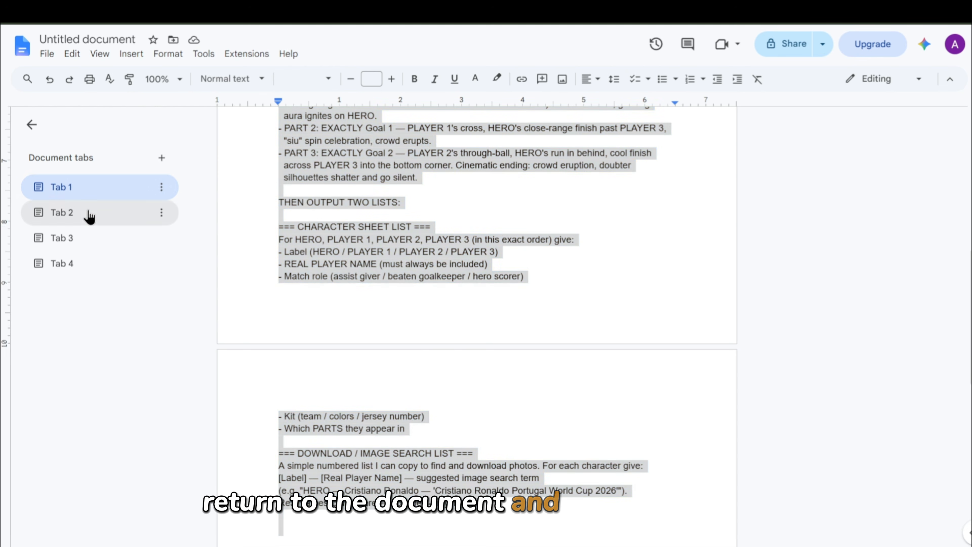
# Step: Switch to the document's Tab 2 and copy the PROMPT 2 character sheet form text
pyautogui.click(87, 214)
pyautogui.moveTo(286, 152); pyautogui.dragTo(377, 165)
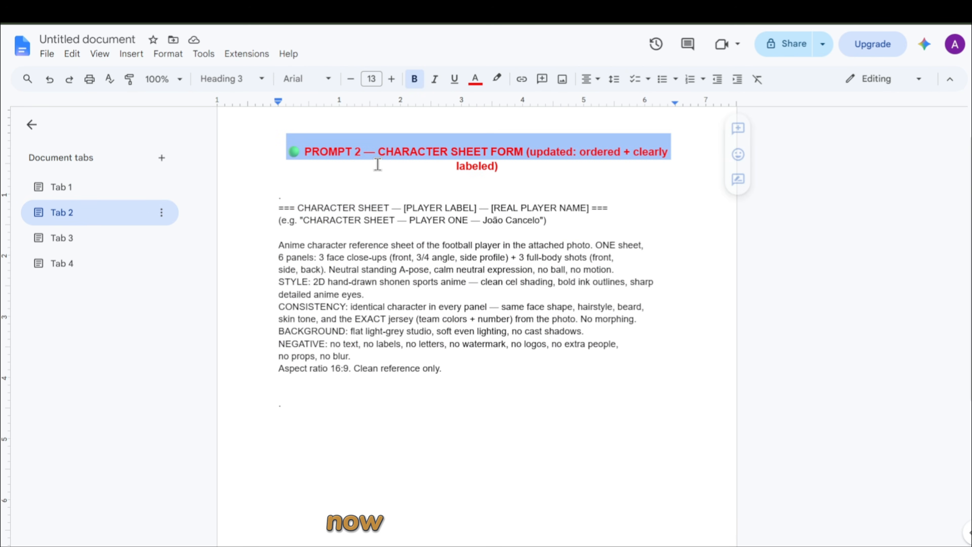
pyautogui.click(320, 187)
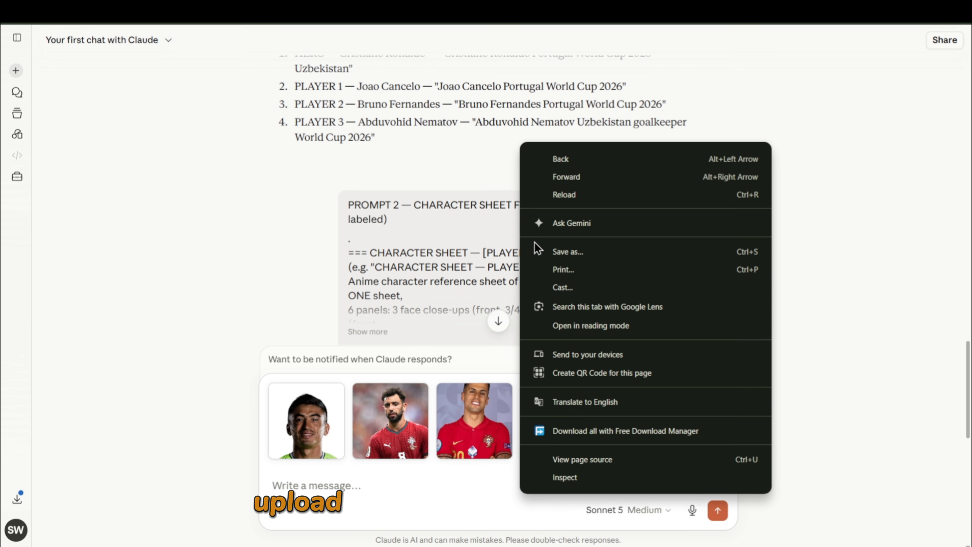
# Step: Switch to Claude, paste the character sheet prompt alongside the four attached player photos and send it
pyautogui.click(366, 484)
pyautogui.write('PROMPT 2 — CHARACTER SHEET FORM (updated: ordered + clearly labeled)  . === CHARACTER SHEET — [PLAYER LABEL] — [REAL PLAYER NAME] === (e.g. "CHARACTER SHEET — PLAYER ONE — João Cancelo") Anime character reference sheet of the football player in the attached photo. ONE sheet, 6 panels: 3 face close-ups (front, 3/4 angle, side profile) + 3 full-body shots (front, side, back). Neutral standing A-pose, calm neutral expression, no ball, no motion. STYLE: 2D hand-drawn shonen sports anime — clean cel shading, bold ink outlines, sharp detailed anime eyes. CONSISTENCY: identical character in every panel — same face shape, hairstyle, beard, skin tone, and the EXACT jersey (team colors + number) from the photo. No morphing. BACKGROUND: flat light-grey studio, soft even lighting, no cast shadows. NEGATIVE: no text, no labels, no letters, no watermark, no logos, no extra people, no props, no blur. Aspect ratio 16:9. Clean reference only. .')
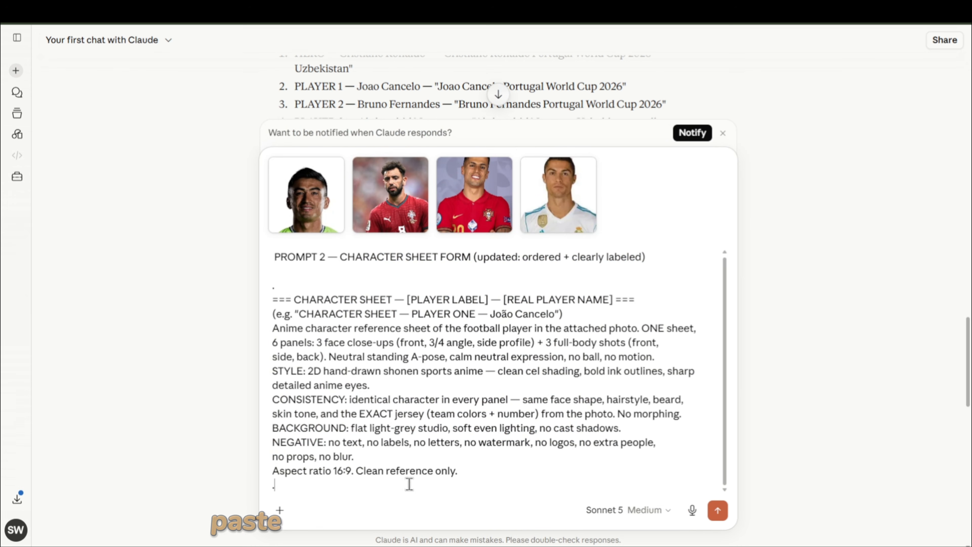
pyautogui.click(718, 511)
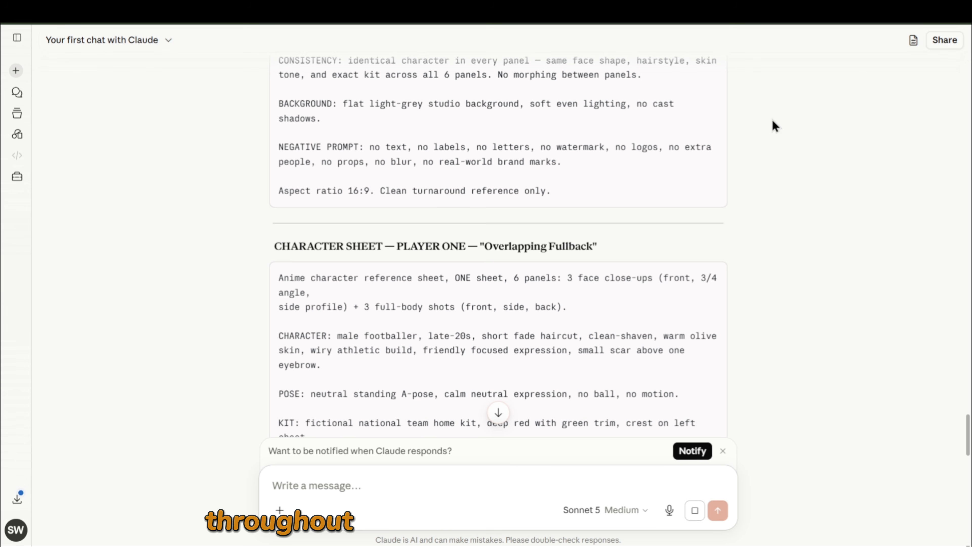
# Step: Review the generated character sheet prompts for the hero and the three players, and view the Google results for Leonardo AI
pyautogui.scroll(-10, 807, 121)
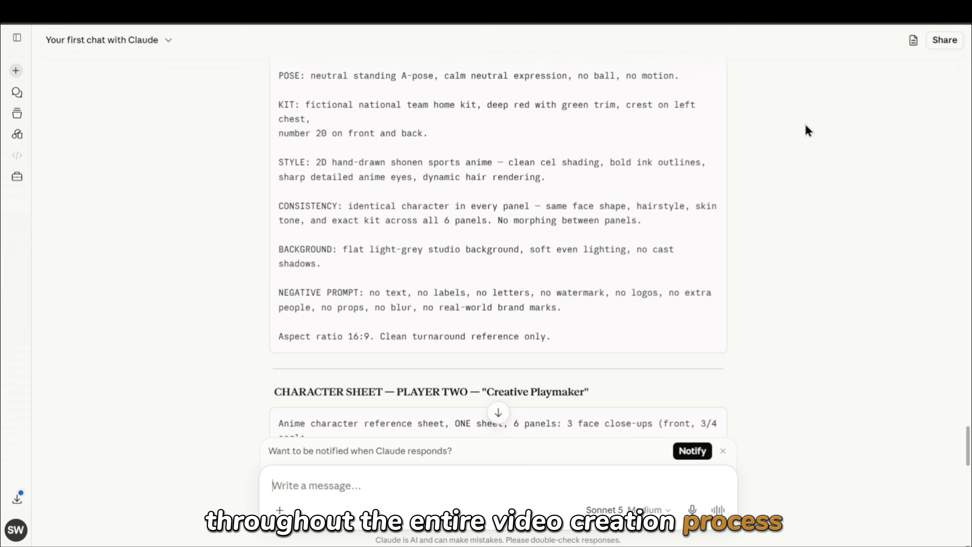
pyautogui.scroll(-13, 800, 128)
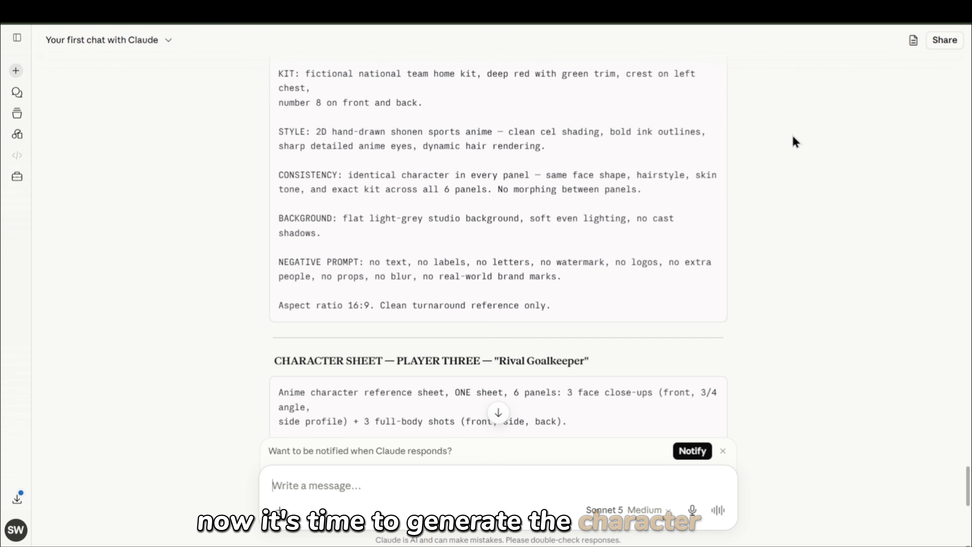
pyautogui.scroll(-3, 792, 136)
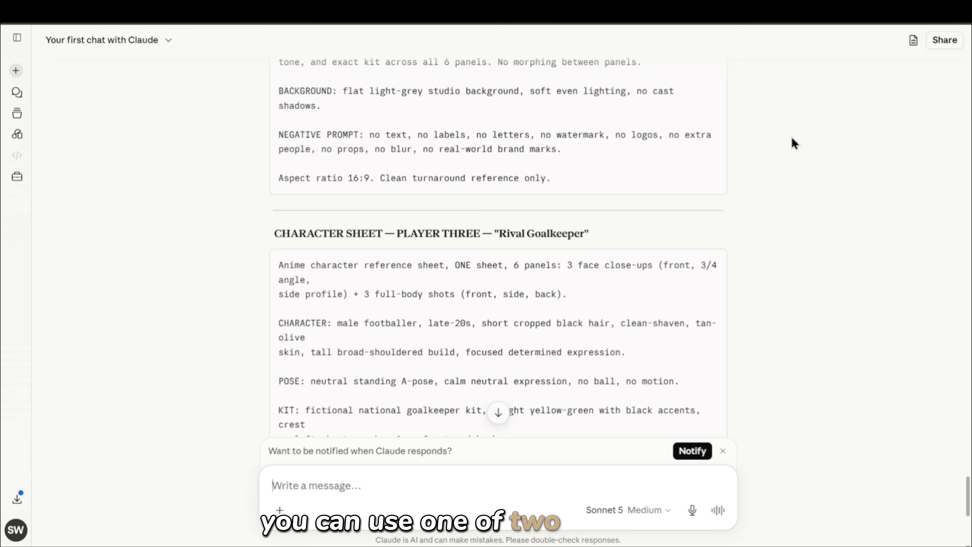
pyautogui.scroll(-9, 791, 137)
pyautogui.scroll(10, 642, 219)
pyautogui.scroll(20, 642, 223)
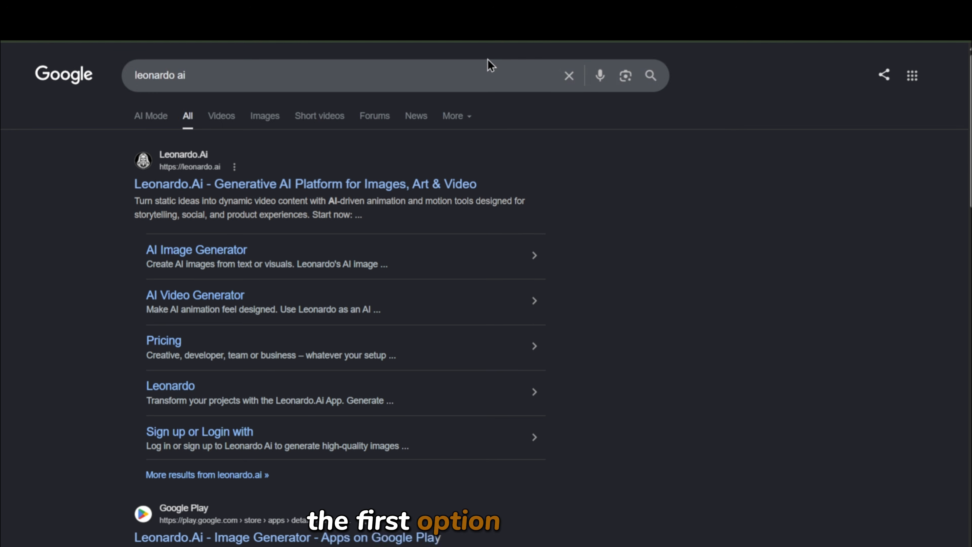
pyautogui.scroll(-1, 239, 166)
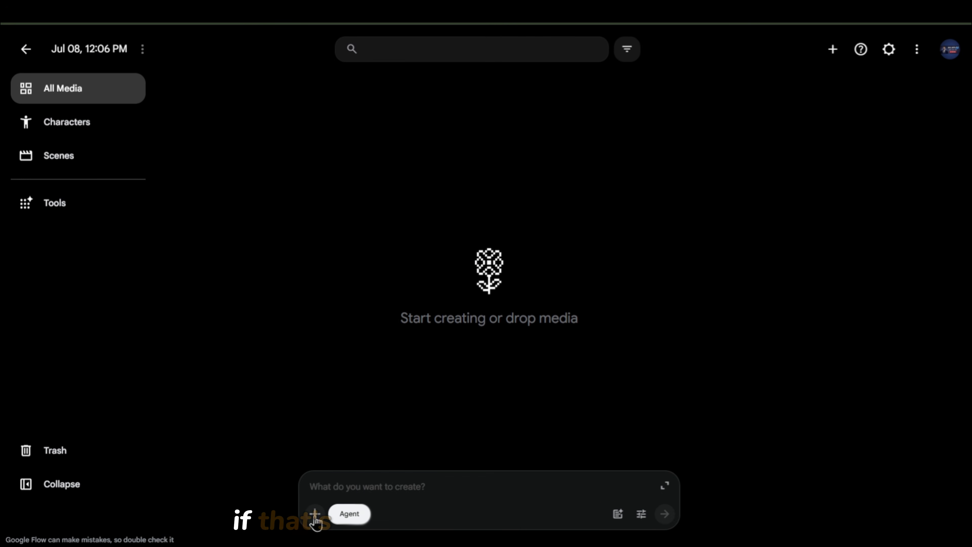
# Step: Upload the Cristiano Ronaldo portrait from Downloads to the Google Flow project and set the default image model to Nano Banana 2
pyautogui.click(315, 513)
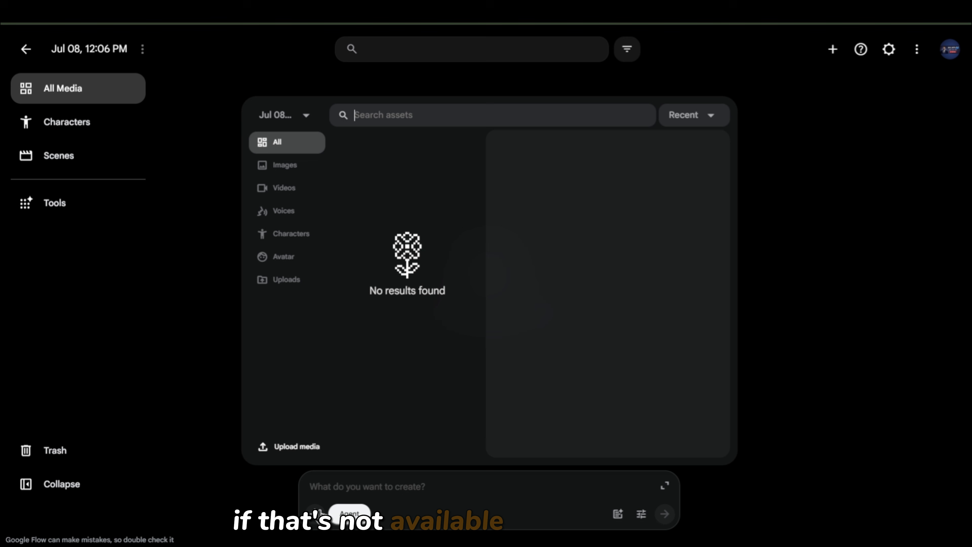
pyautogui.click(304, 447)
pyautogui.click(61, 158)
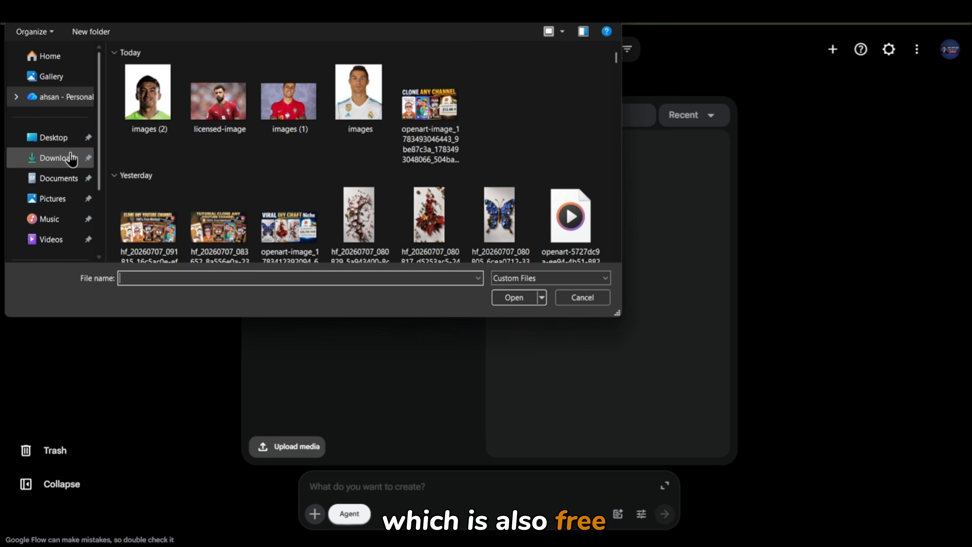
pyautogui.doubleClick(358, 107)
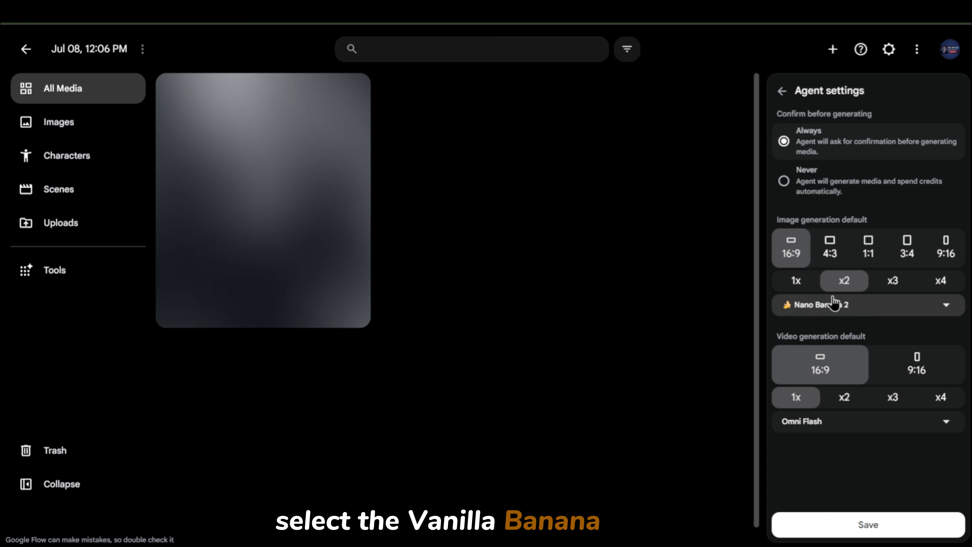
pyautogui.click(795, 305)
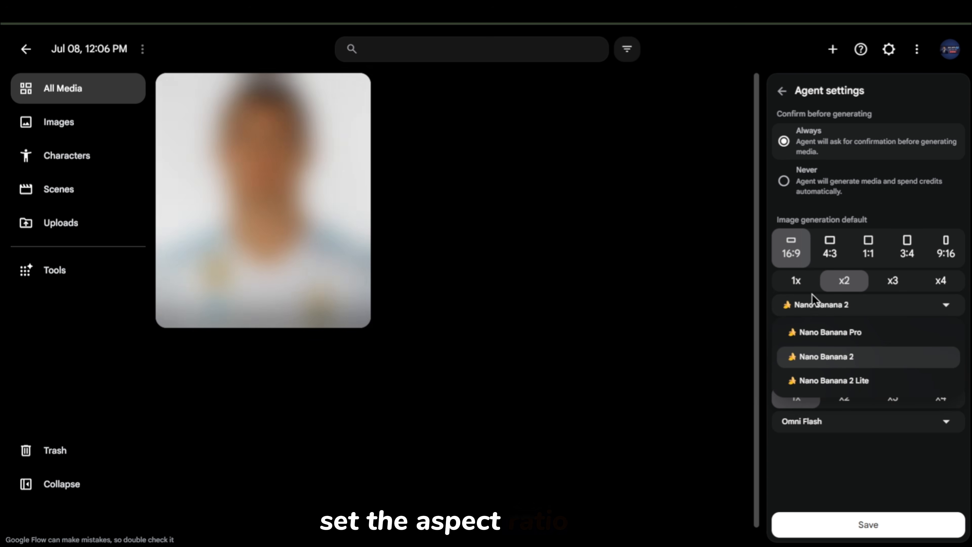
pyautogui.click(835, 358)
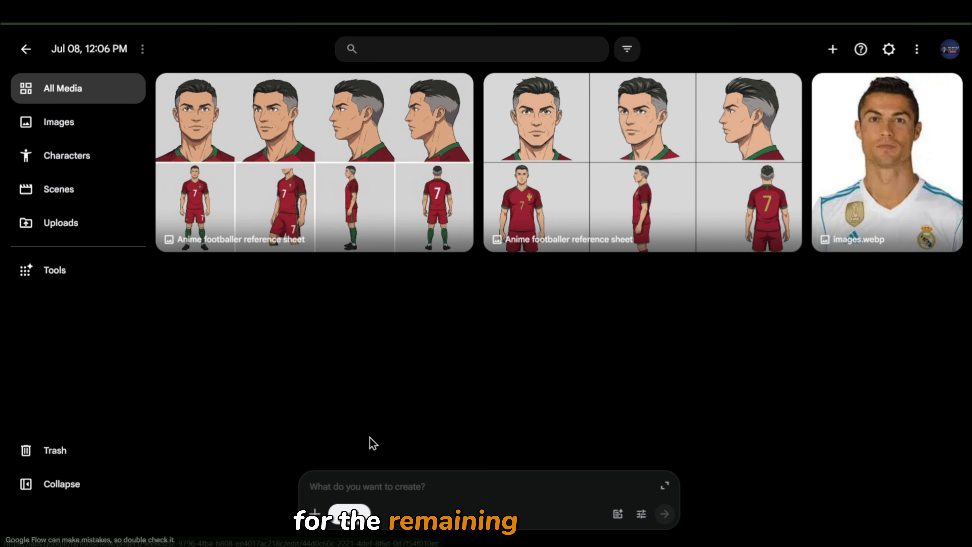
# Step: Generate the remaining players' character sheets in Google Flow from their photos and the matching character sheet prompts in Claude
pyautogui.click(318, 511)
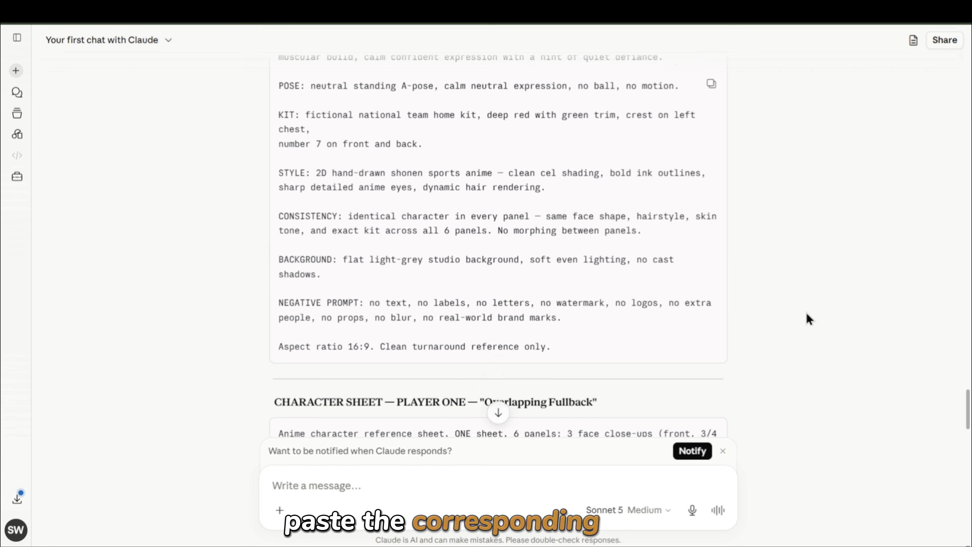
pyautogui.scroll(-3, 722, 306)
pyautogui.rightClick(382, 491)
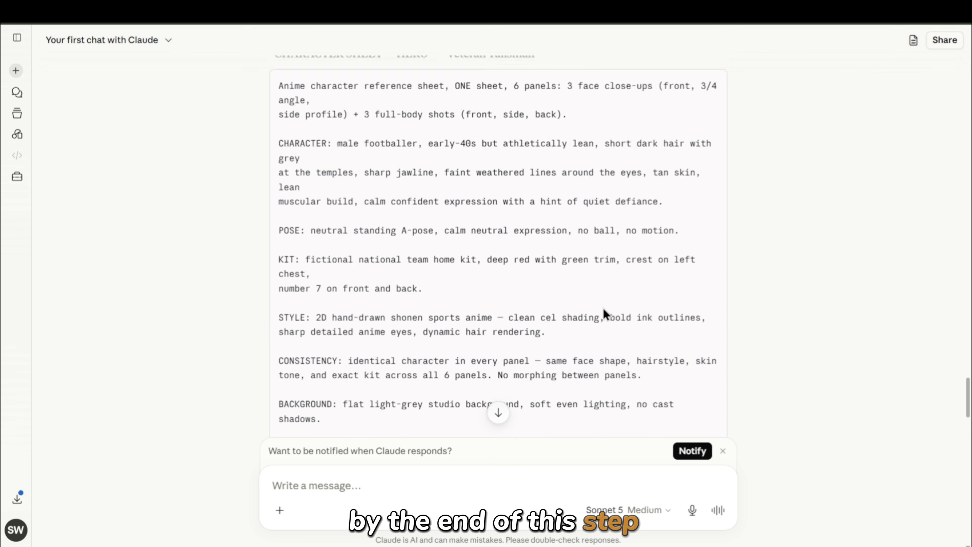
pyautogui.scroll(-5, 603, 315)
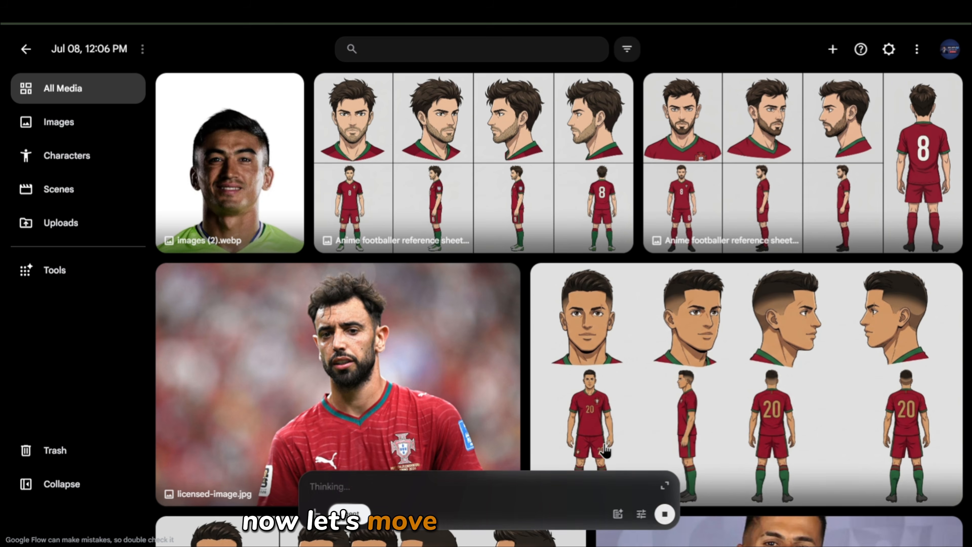
# Step: Generate opening-frame stills in Google Flow for the number 7 hero and the other players from their character sheets and the pasted opening-frame prompt
pyautogui.scroll(-10, 605, 452)
pyautogui.click(460, 76)
pyautogui.click(461, 158)
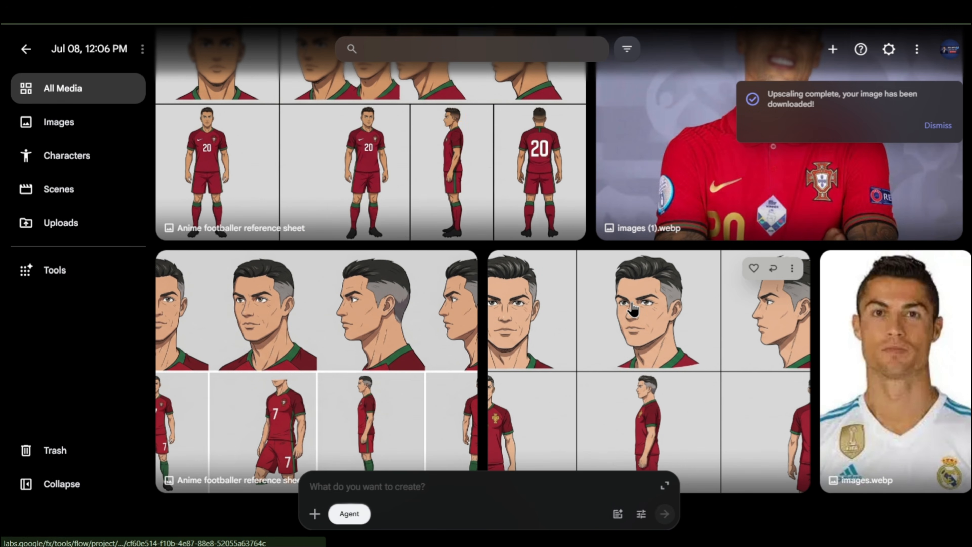
pyautogui.rightClick(369, 491)
pyautogui.click(382, 325)
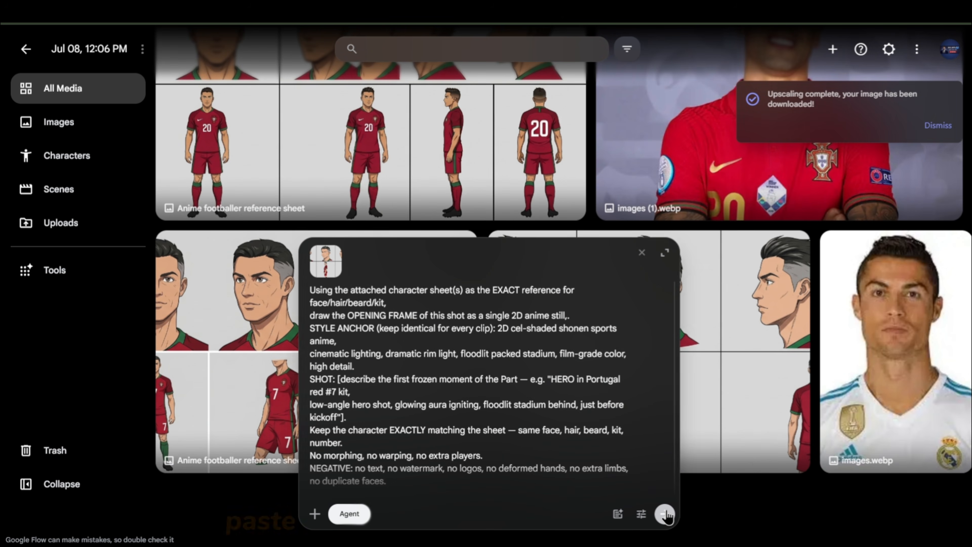
pyautogui.click(664, 514)
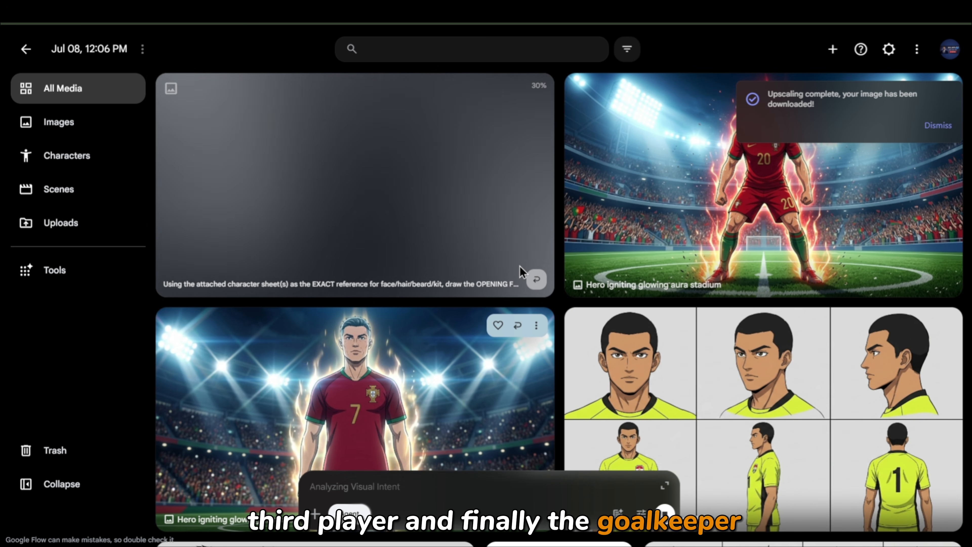
pyautogui.hotkey('ctrl', 'v')
pyautogui.press('Return')
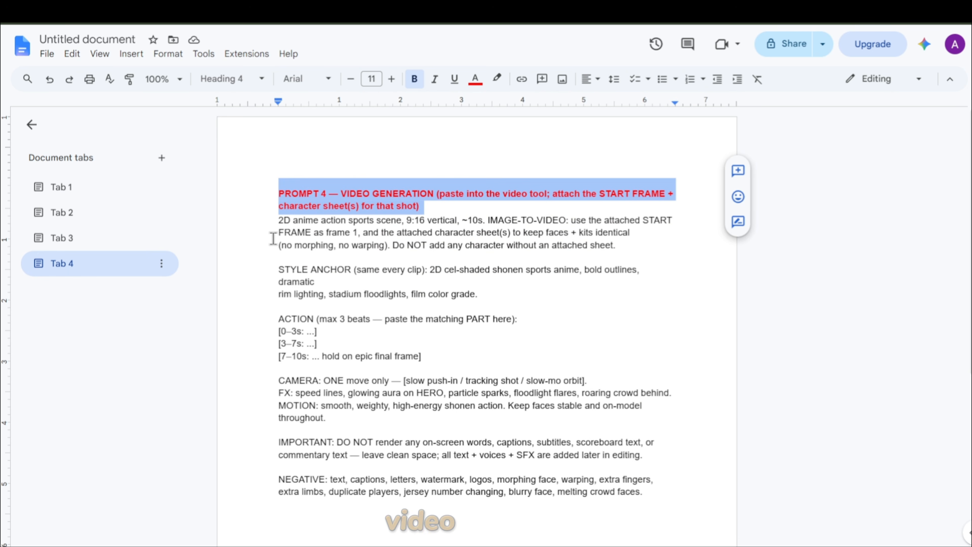
# Step: Copy the PROMPT 4 video generation text from the document's Tab 4, paste it into Claude and send it
pyautogui.moveTo(278, 220); pyautogui.dragTo(547, 525)
pyautogui.rightClick(424, 386)
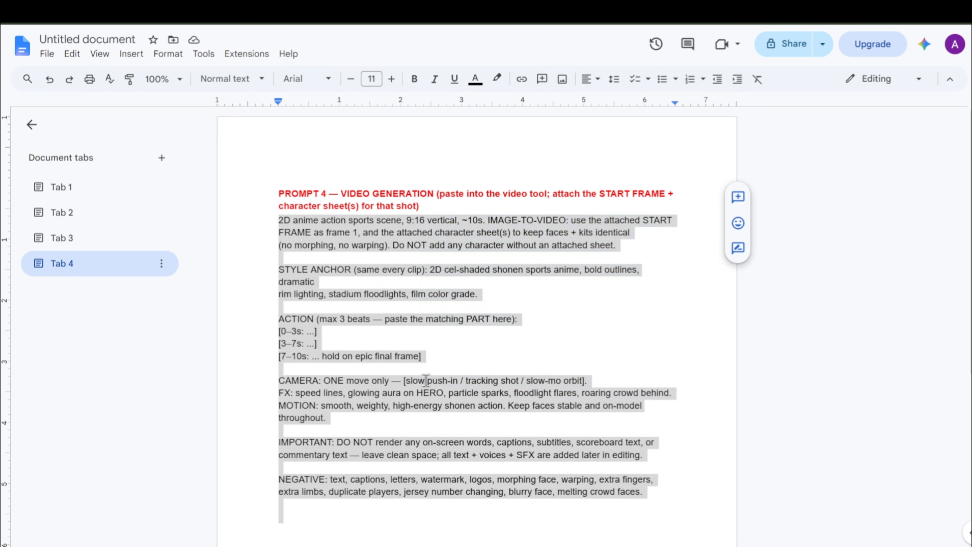
pyautogui.click(465, 79)
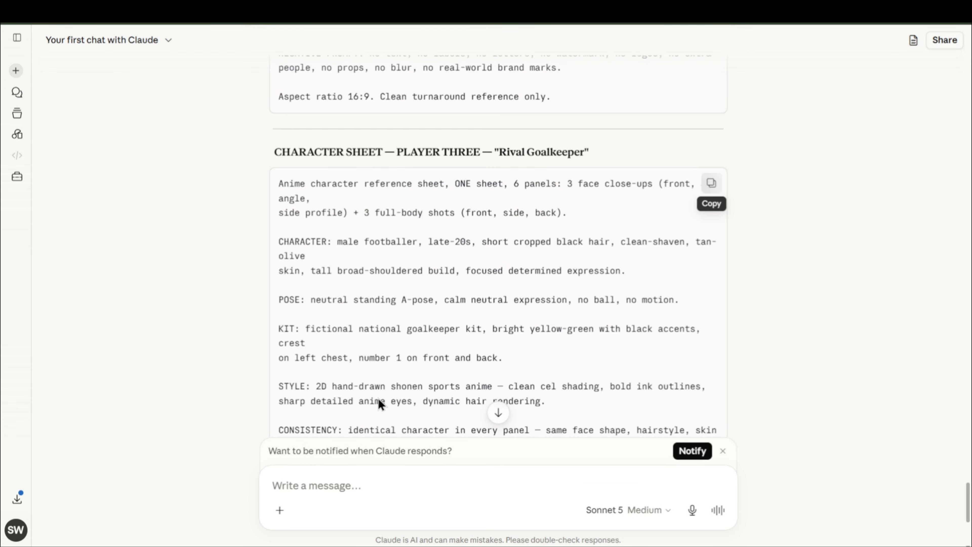
pyautogui.rightClick(366, 486)
pyautogui.click(406, 341)
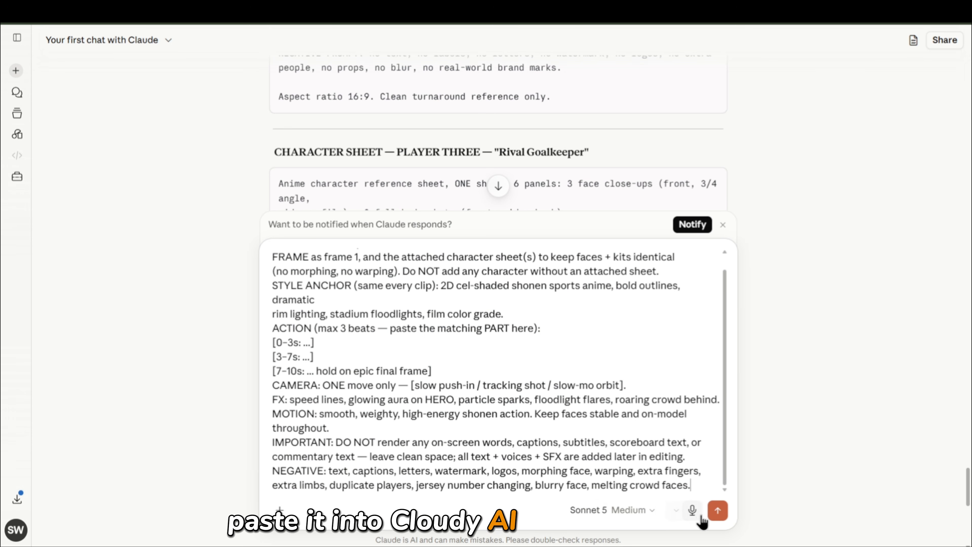
pyautogui.press('Return')
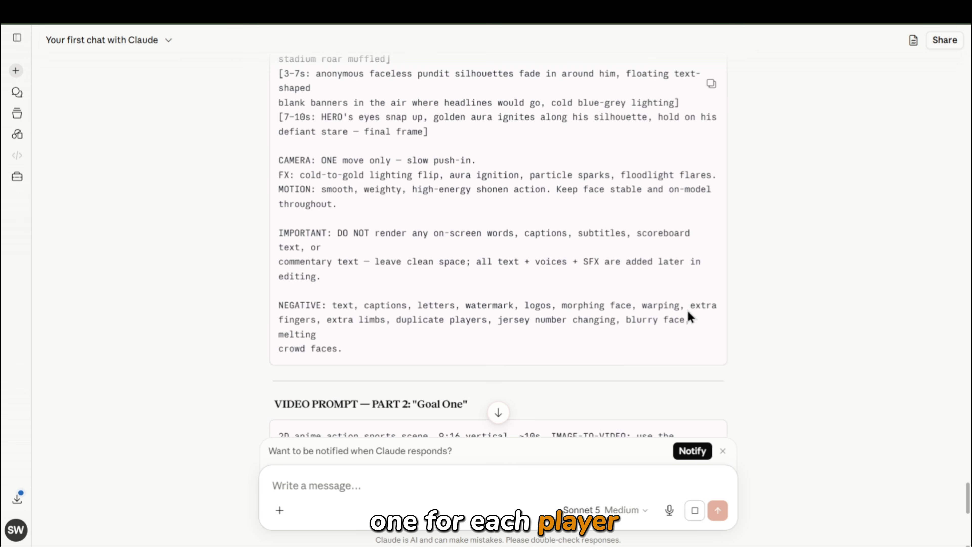
# Step: Copy the Part 1 video prompt from Claude, switch to Google Flow and attach the number 7 hero's stadium frame and character sheet
pyautogui.scroll(8, 688, 313)
pyautogui.click(714, 162)
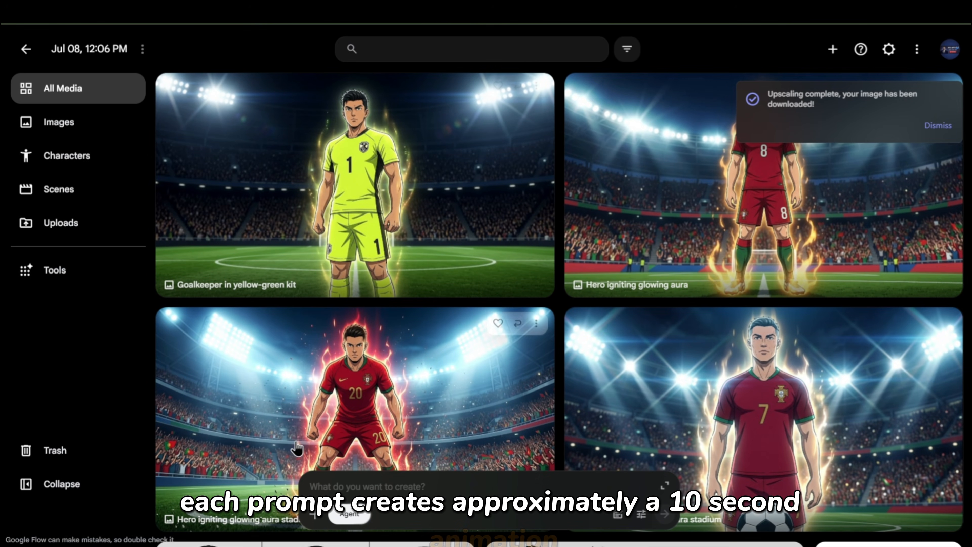
pyautogui.scroll(-15, 567, 339)
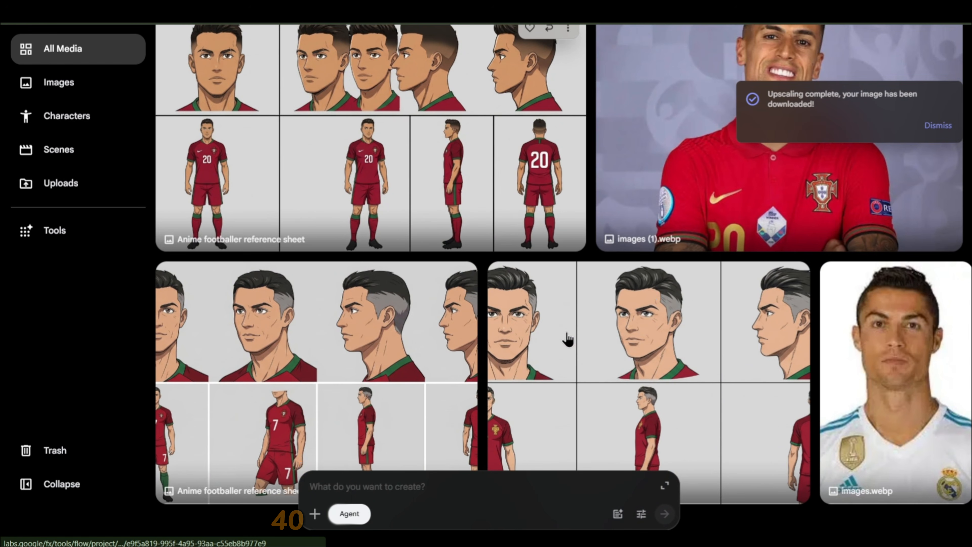
pyautogui.scroll(-3, 568, 354)
pyautogui.scroll(15, 566, 355)
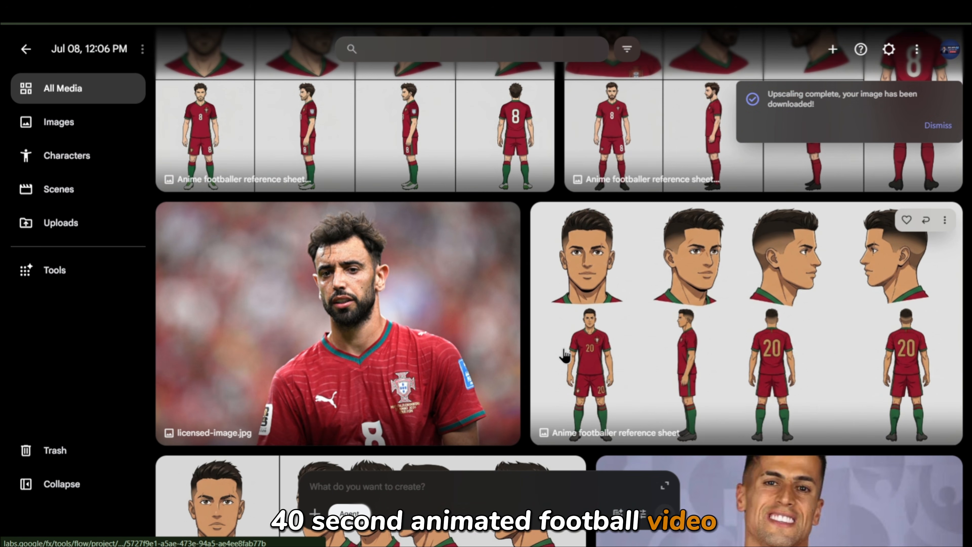
pyautogui.scroll(8, 564, 356)
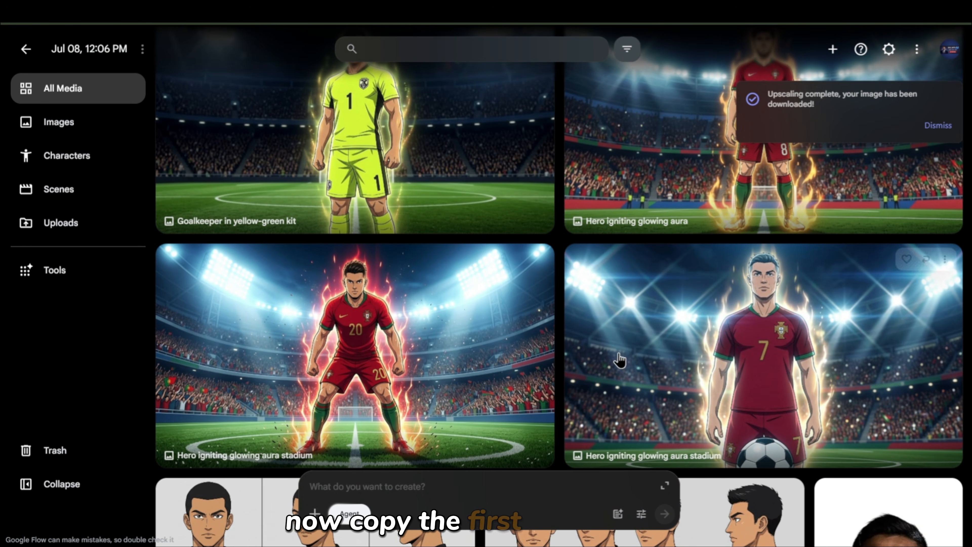
pyautogui.moveTo(757, 347); pyautogui.dragTo(375, 471)
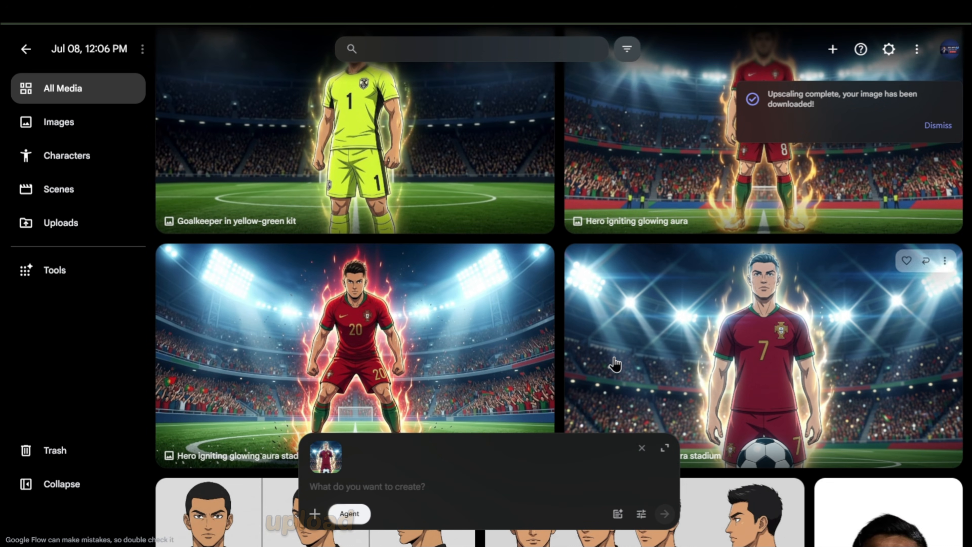
pyautogui.scroll(-8, 650, 360)
pyautogui.scroll(-10, 682, 356)
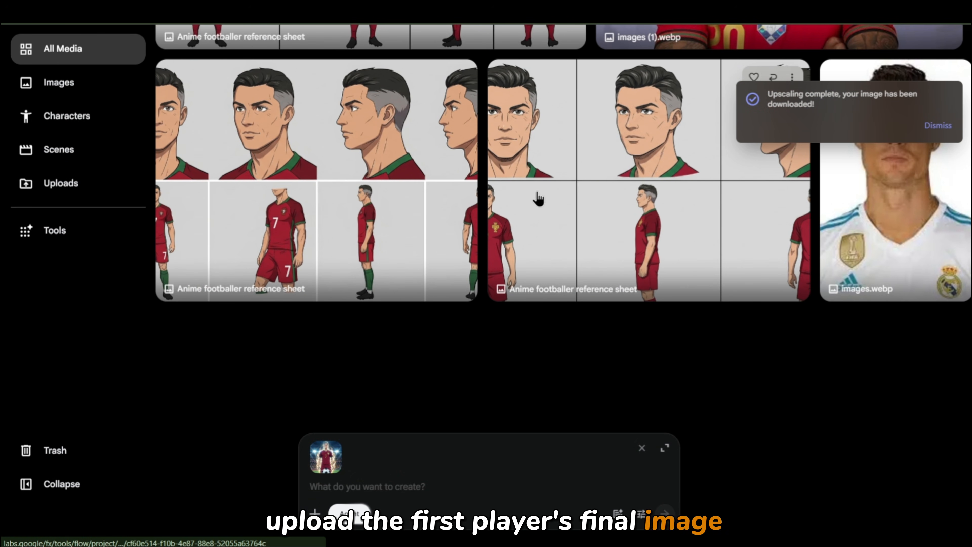
pyautogui.moveTo(537, 199); pyautogui.dragTo(390, 482)
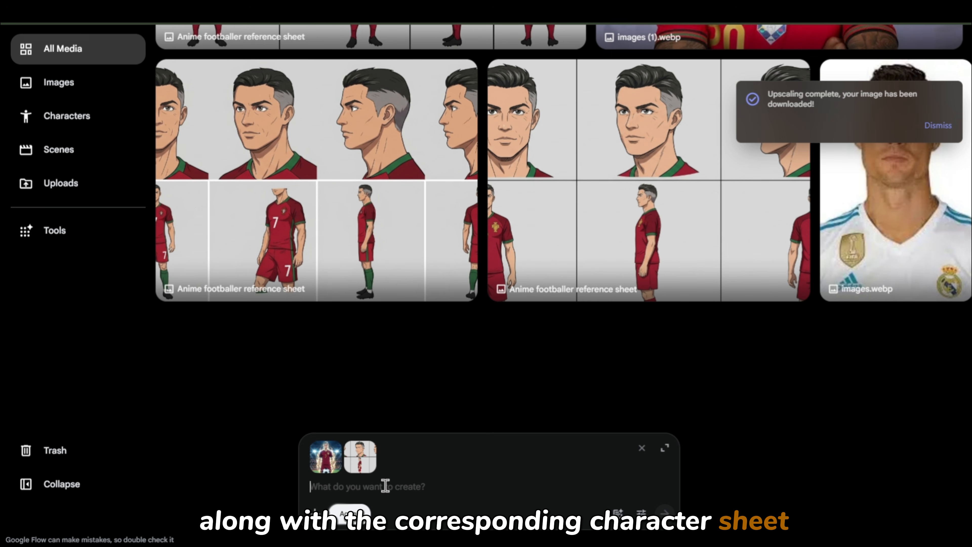
# Step: Paste the copied video prompt and generate the clip with Omni Flash as the default video model
pyautogui.rightClick(385, 485)
pyautogui.click(422, 342)
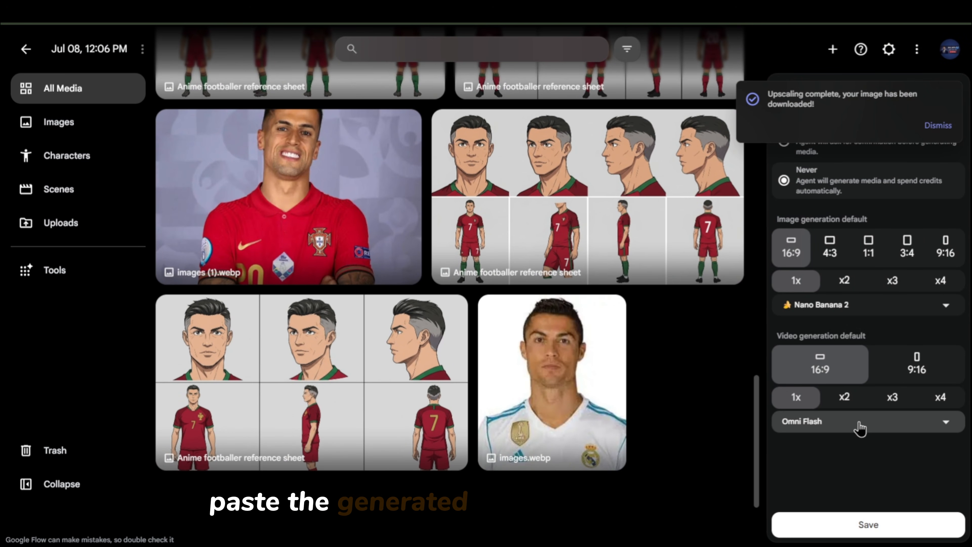
pyautogui.click(860, 428)
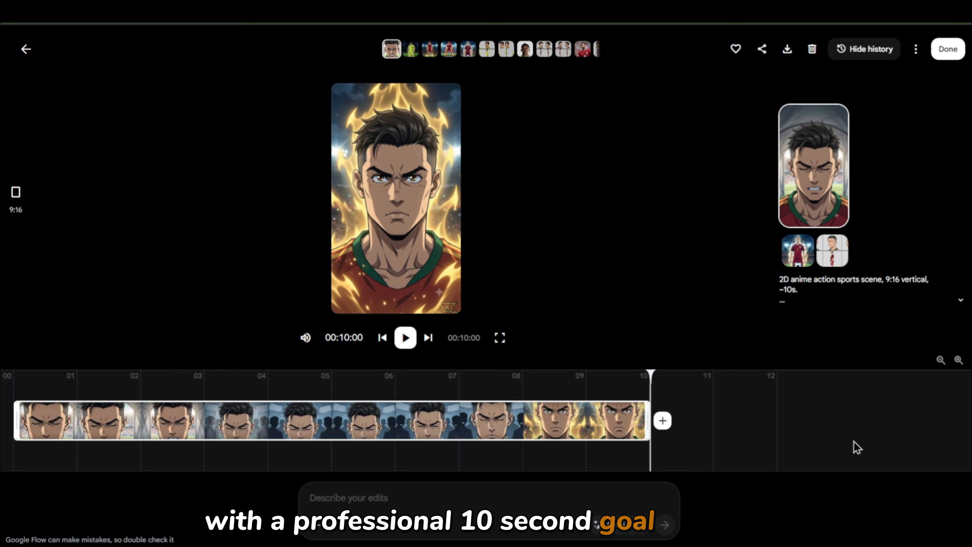
# Step: Close the finished first clip and look over the project's stadium frames and character sheets
pyautogui.click(21, 49)
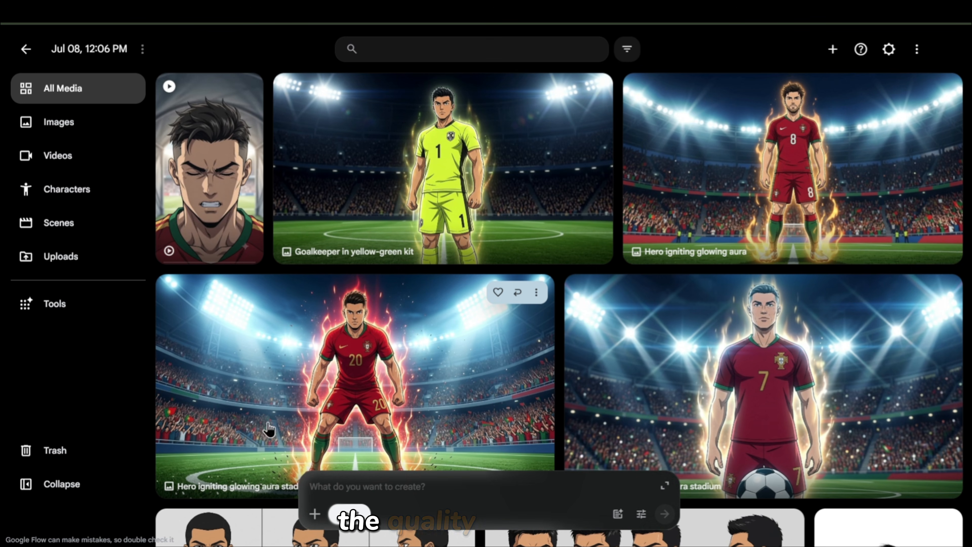
pyautogui.scroll(-5, 490, 398)
pyautogui.scroll(-15, 491, 398)
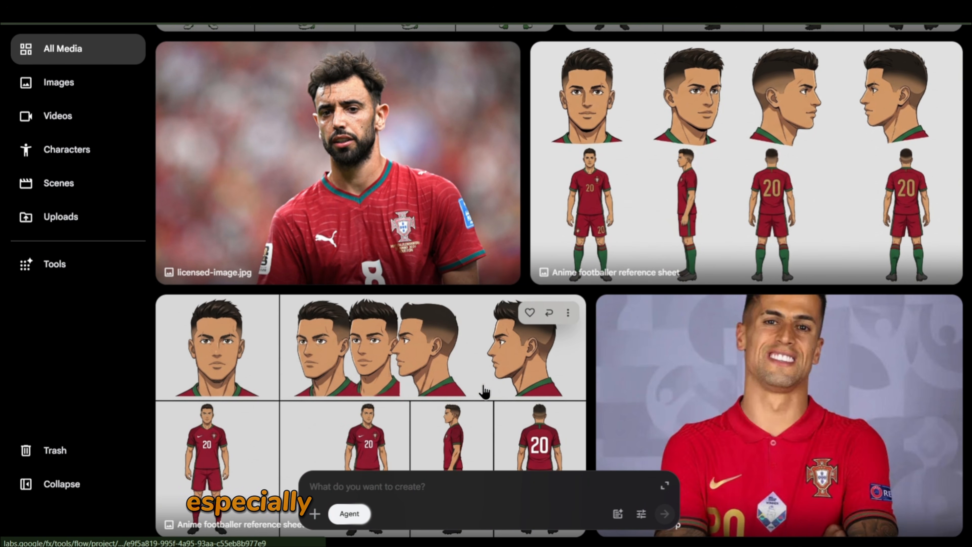
pyautogui.scroll(15, 484, 390)
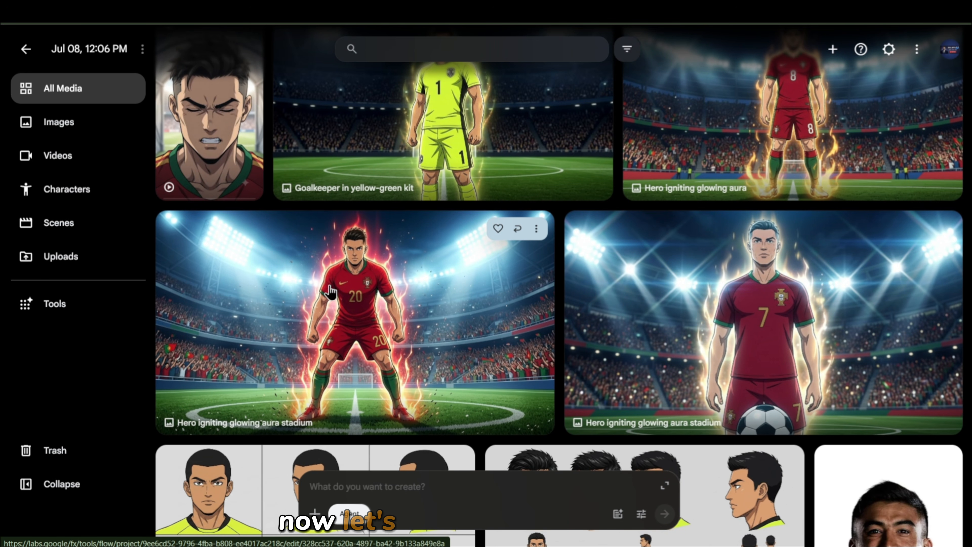
pyautogui.scroll(2, 341, 282)
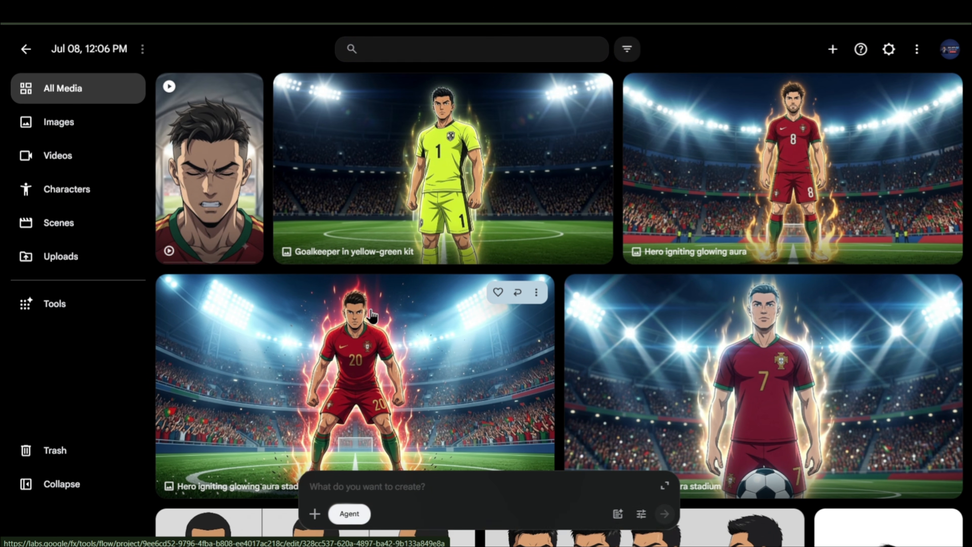
# Step: Generate the second clip from the number 20 player's stadium frame and character sheet with the Part 2 video prompt
pyautogui.scroll(-5, 371, 316)
pyautogui.scroll(5, 369, 316)
pyautogui.scroll(-4, 370, 316)
pyautogui.scroll(1, 370, 317)
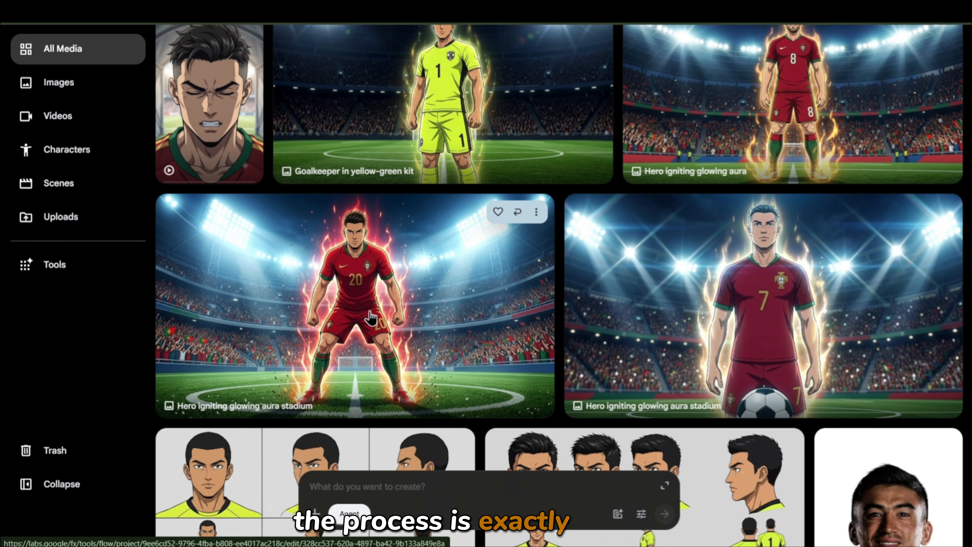
pyautogui.scroll(1, 371, 318)
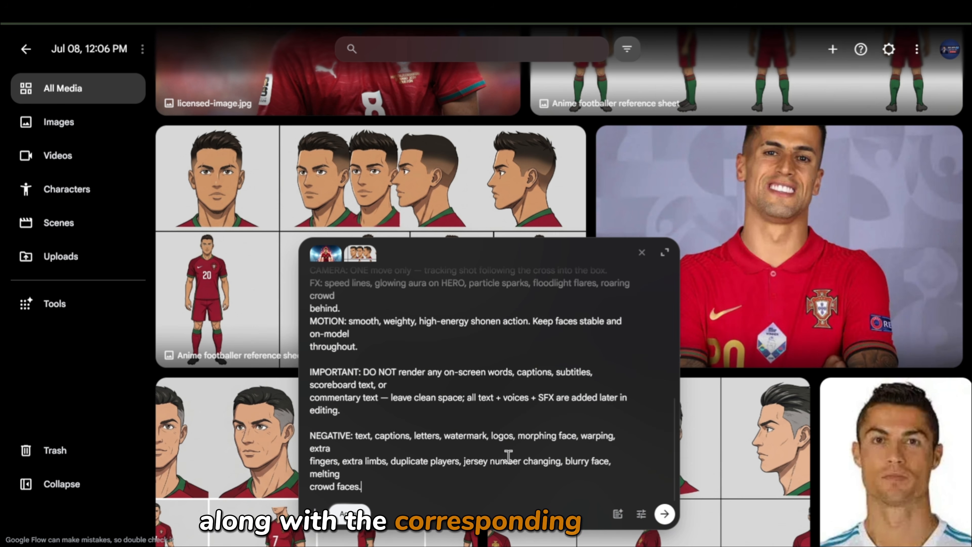
pyautogui.scroll(10, 509, 456)
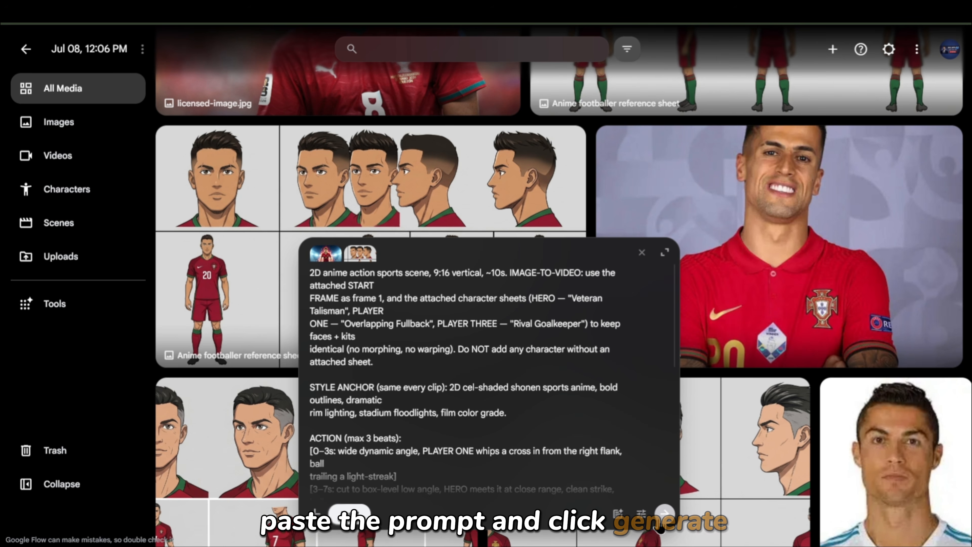
pyautogui.click(665, 515)
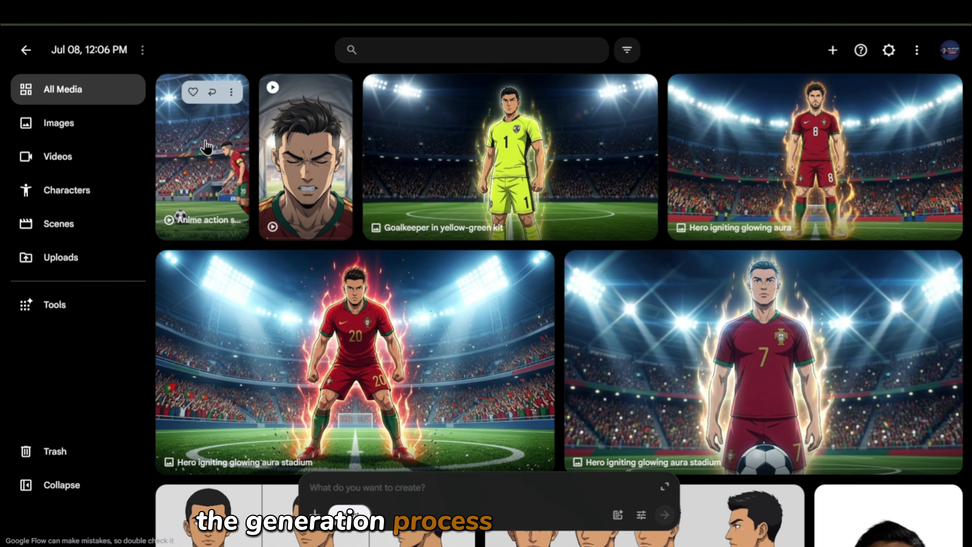
# Step: Review the second generated clip, close it and look through the project's frames, character sheets and photos
pyautogui.click(209, 146)
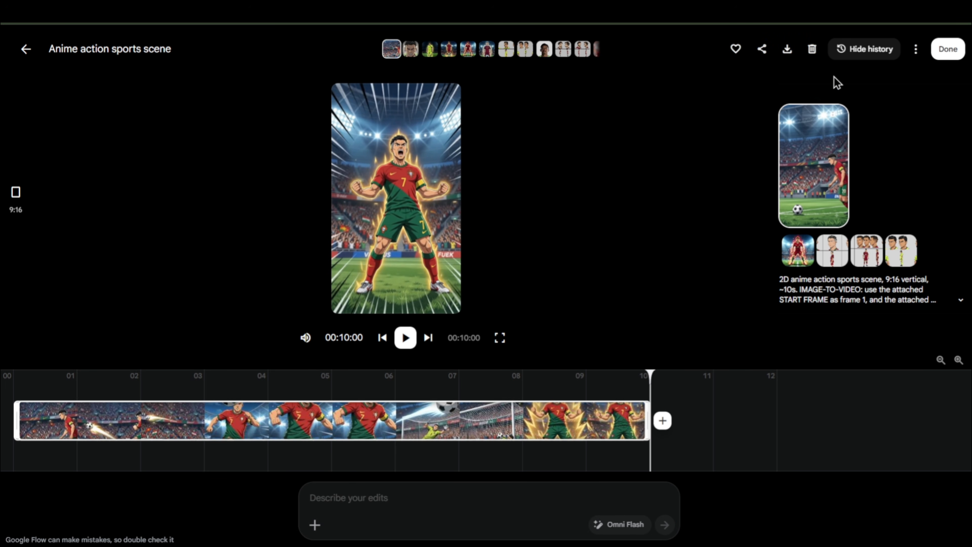
pyautogui.click(948, 49)
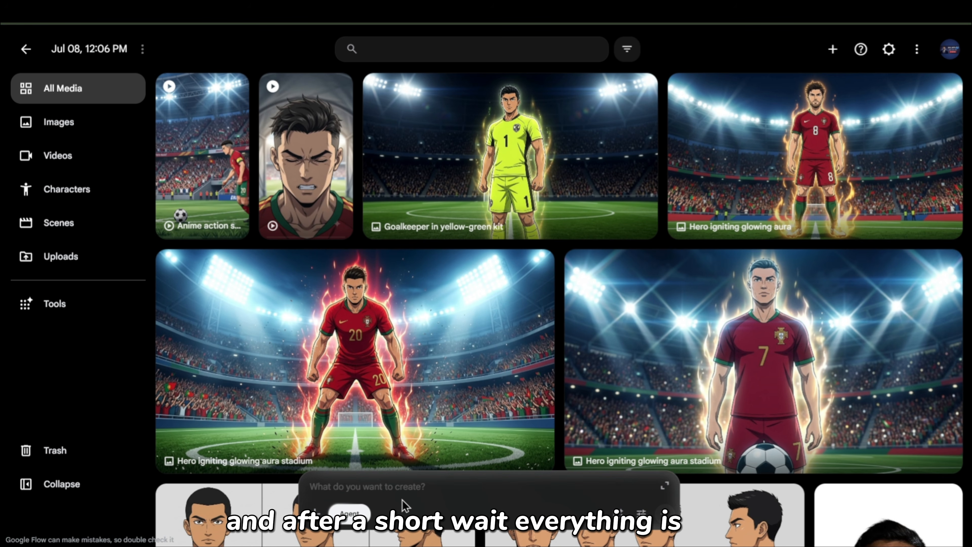
pyautogui.scroll(-2, 580, 308)
pyautogui.scroll(-6, 580, 309)
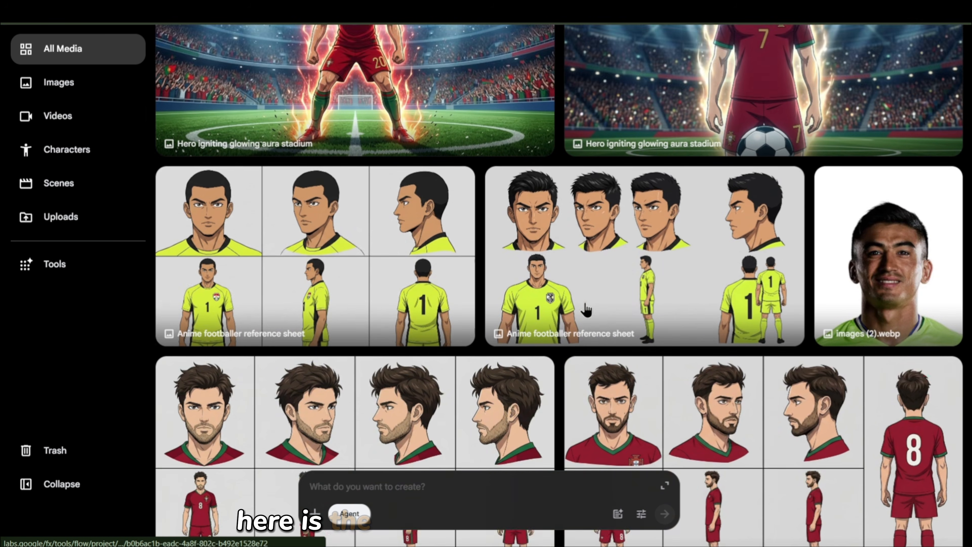
pyautogui.scroll(-5, 580, 309)
pyautogui.scroll(4, 580, 309)
pyautogui.scroll(-8, 579, 309)
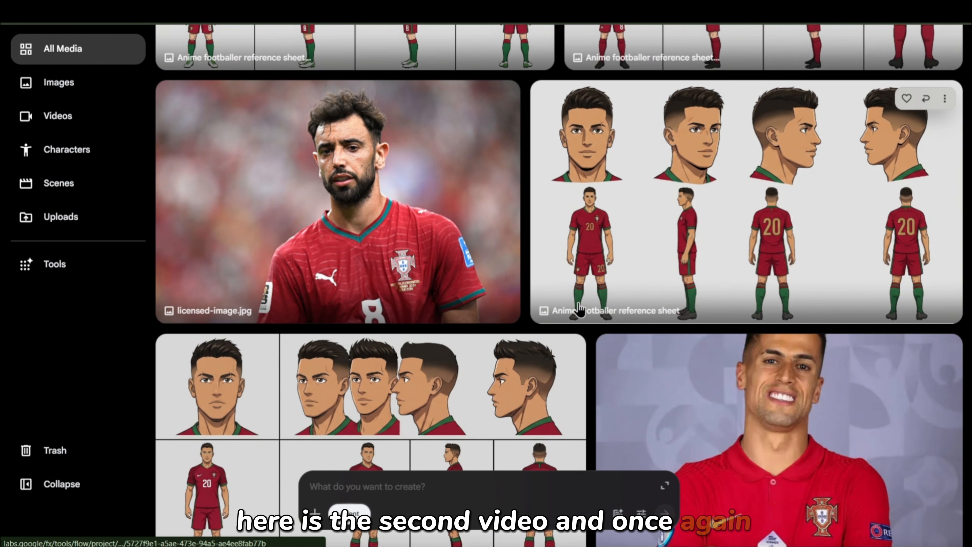
pyautogui.scroll(15, 580, 309)
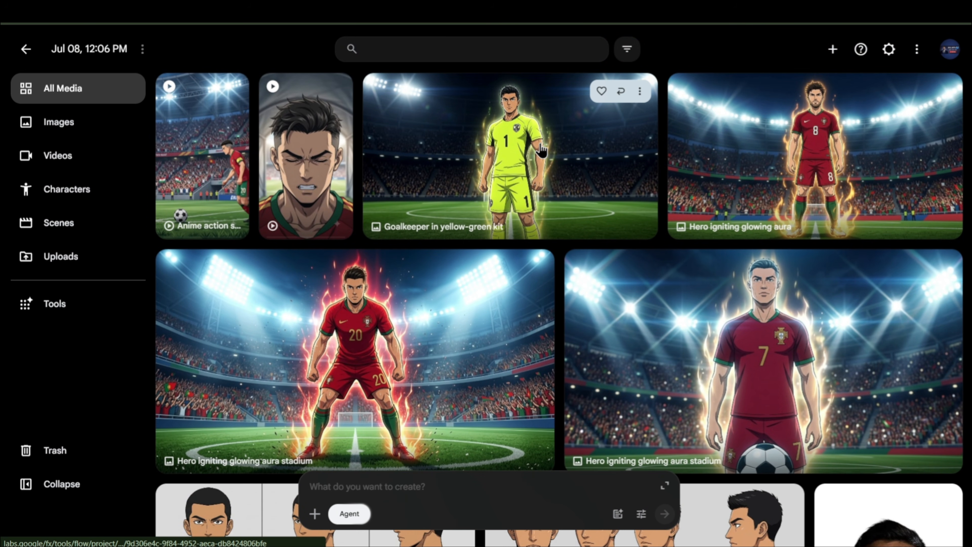
# Step: Attach the goalkeeper's stadium frame and the yellow-green number 1 character sheet as references for a new video prompt
pyautogui.moveTo(534, 134); pyautogui.dragTo(463, 381)
pyautogui.scroll(-10, 462, 381)
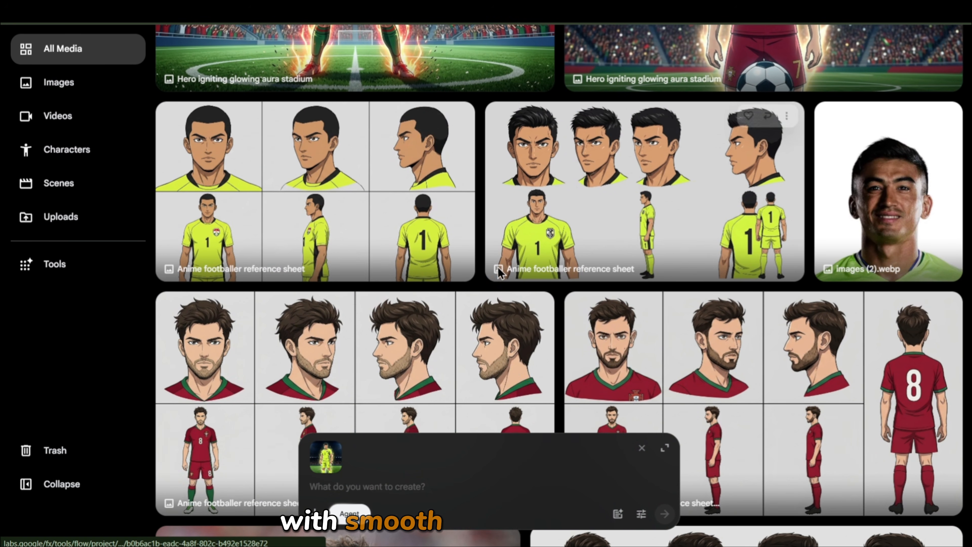
pyautogui.moveTo(603, 159); pyautogui.dragTo(379, 463)
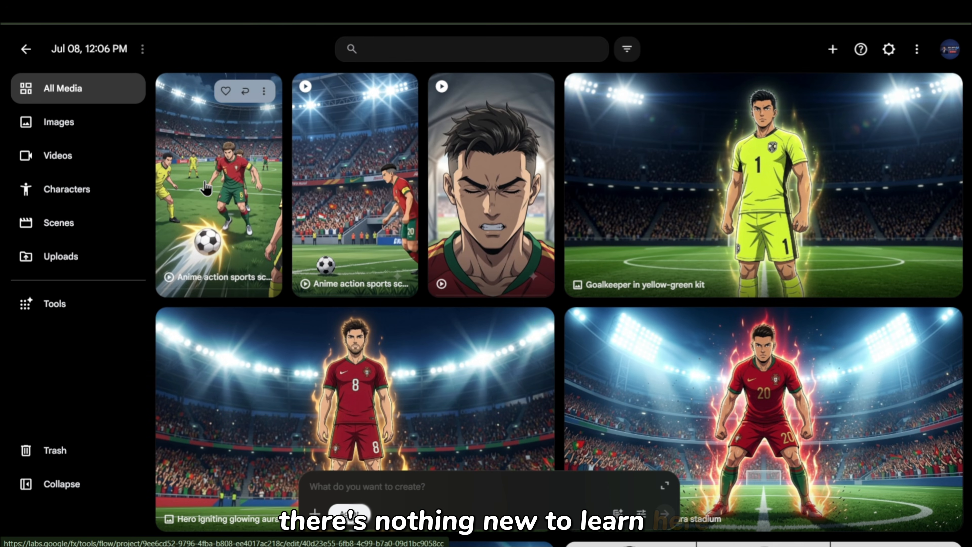
# Step: Open the generated clip of the low ball shot between the yellow-kit defenders and play it
pyautogui.click(206, 188)
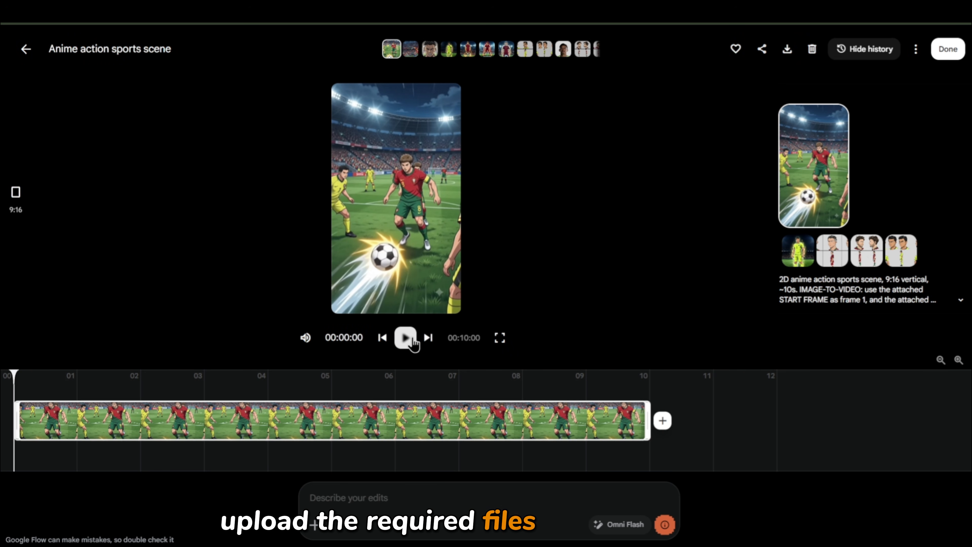
pyautogui.click(413, 341)
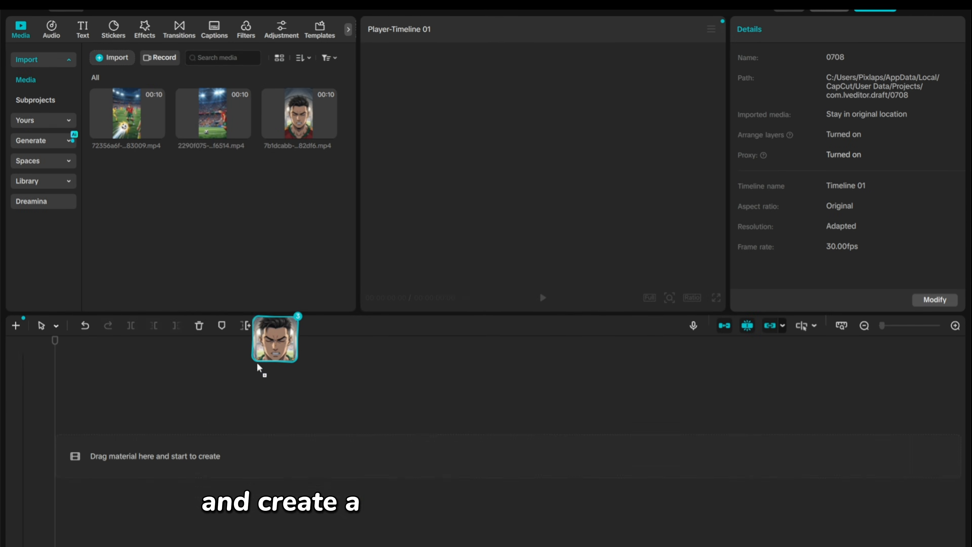
# Step: Switch to CapCut, place the player's face close-up clip first on the timeline, set the aspect ratio to 9:16 and play it
pyautogui.moveTo(256, 363); pyautogui.dragTo(174, 412)
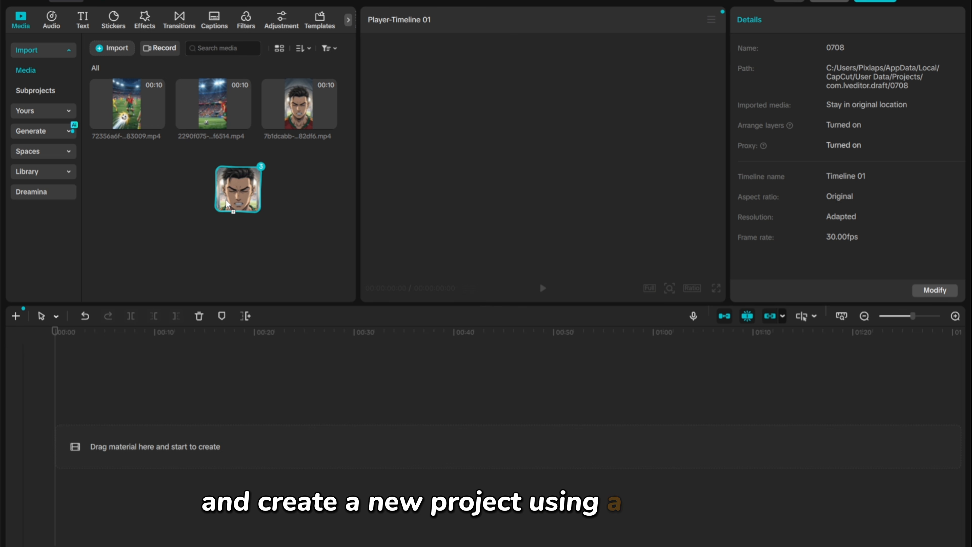
pyautogui.moveTo(300, 109); pyautogui.dragTo(154, 399)
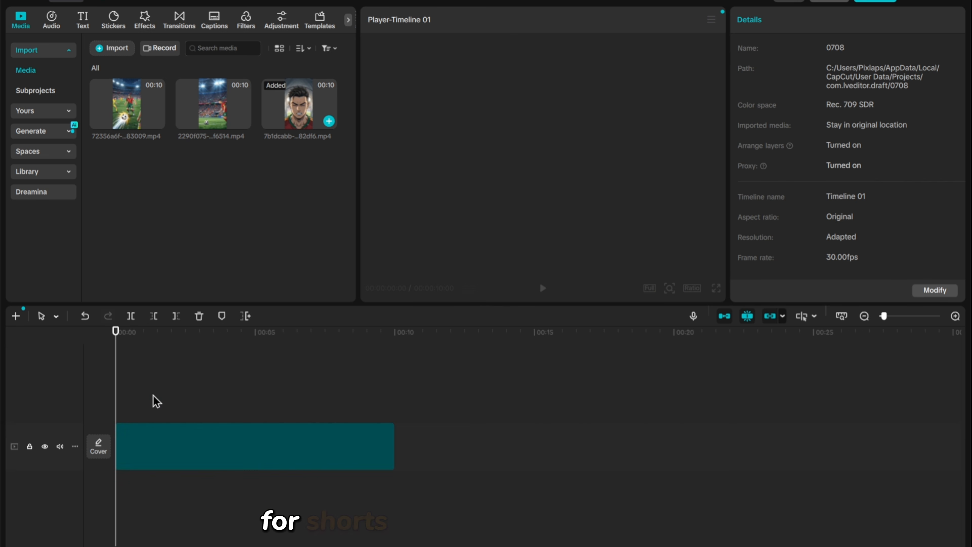
pyautogui.click(692, 287)
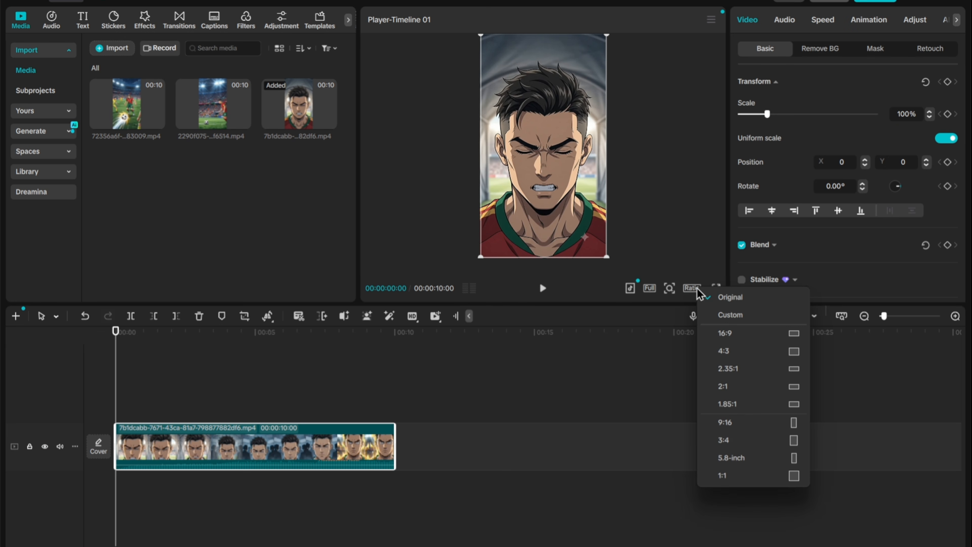
pyautogui.click(742, 425)
pyautogui.press('space')
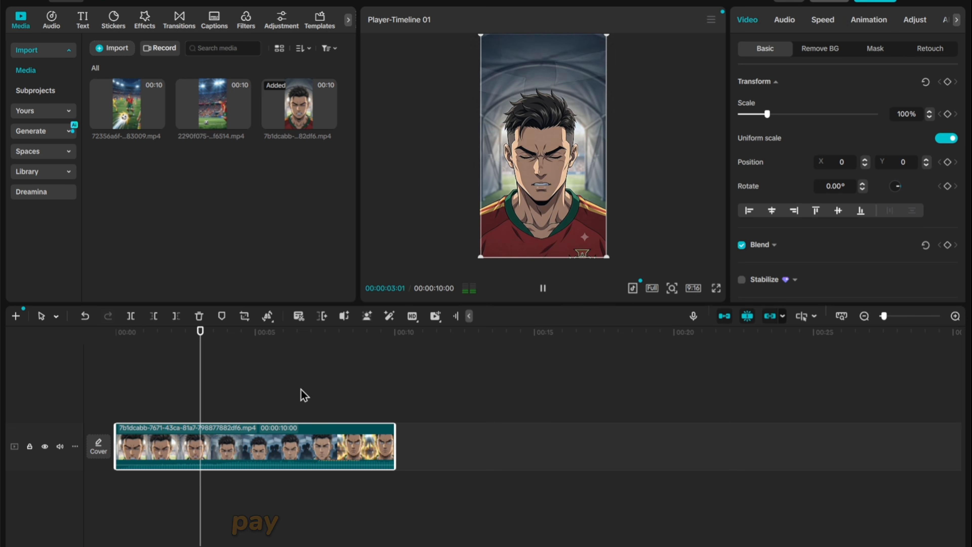
# Step: Append the 2290f075 stadium clip after the face close-up and split it at 00:00:15:00, where the kick is completed
pyautogui.moveTo(221, 113)
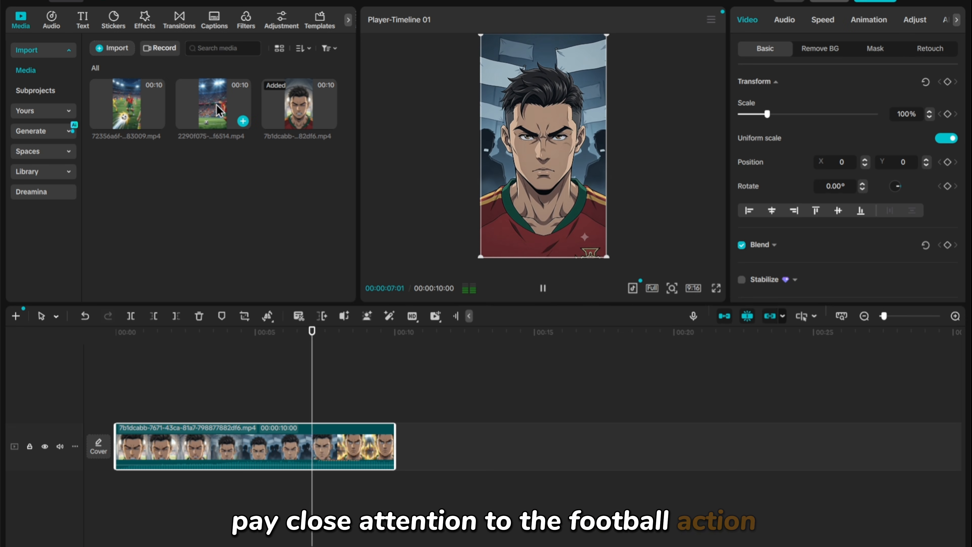
pyautogui.moveTo(217, 103); pyautogui.dragTo(431, 436)
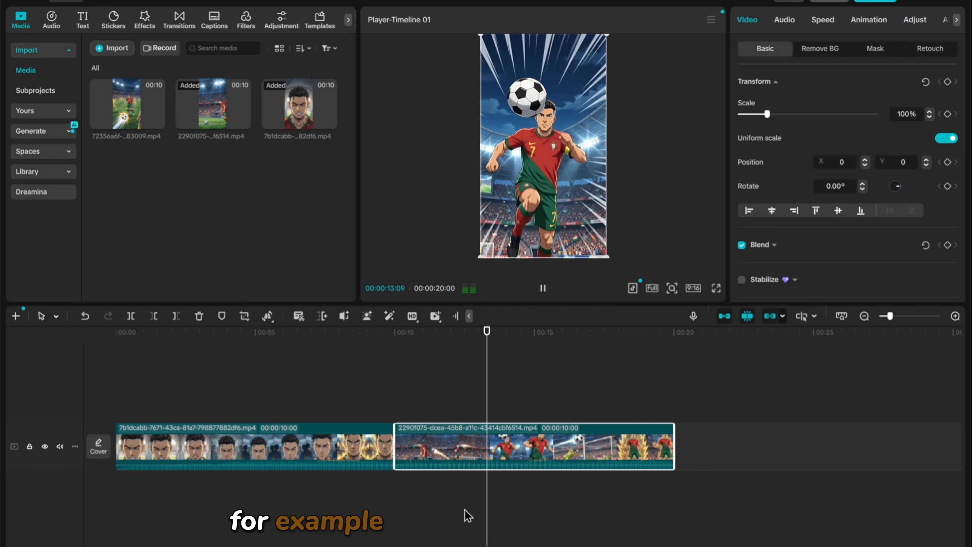
pyautogui.press('space')
pyautogui.moveTo(536, 333); pyautogui.dragTo(535, 333)
pyautogui.click(130, 316)
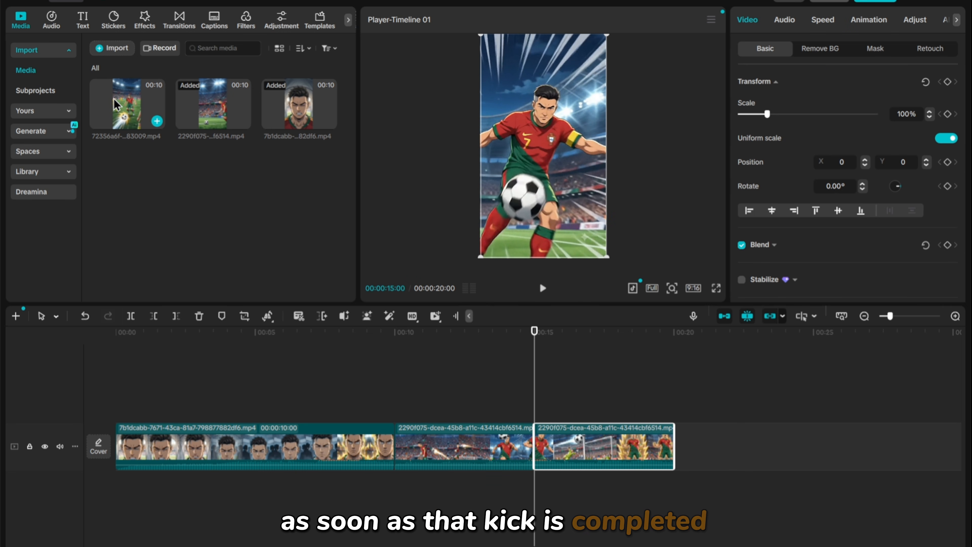
# Step: Insert the 72356a6f clip at the 15-second split and trim off its end at about 21 seconds, around the shot at the goalkeeper
pyautogui.click(158, 121)
pyautogui.press('space')
pyautogui.click(513, 400)
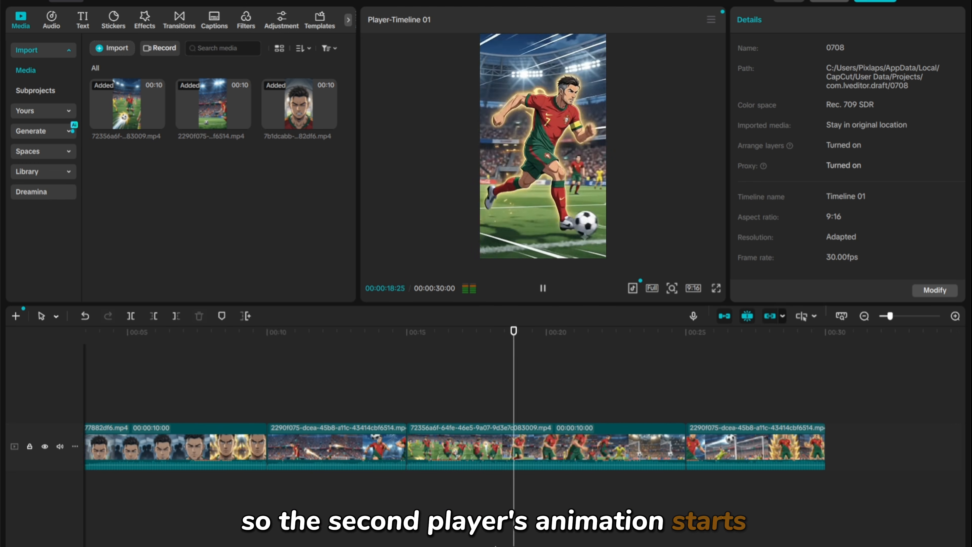
pyautogui.press('space')
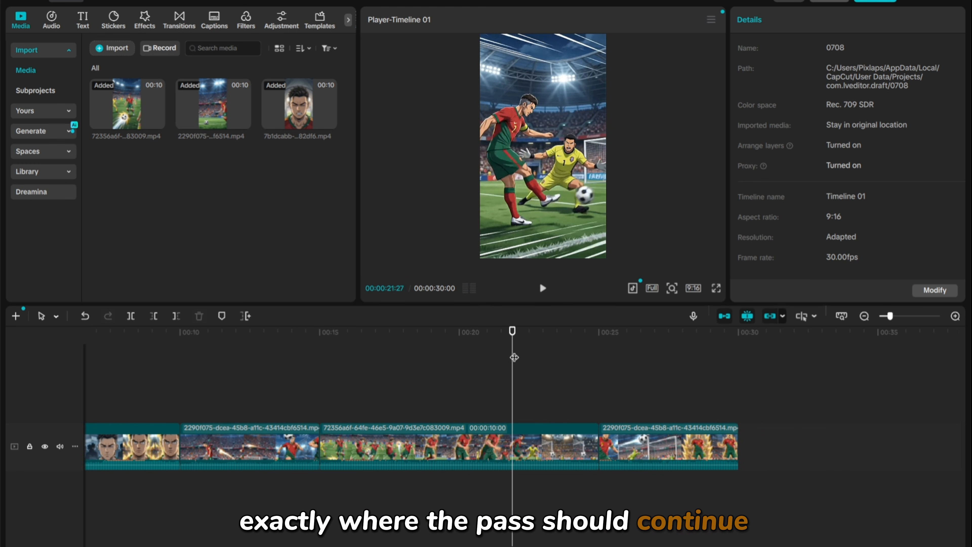
pyautogui.click(485, 367)
pyautogui.click(556, 436)
pyautogui.press('w')
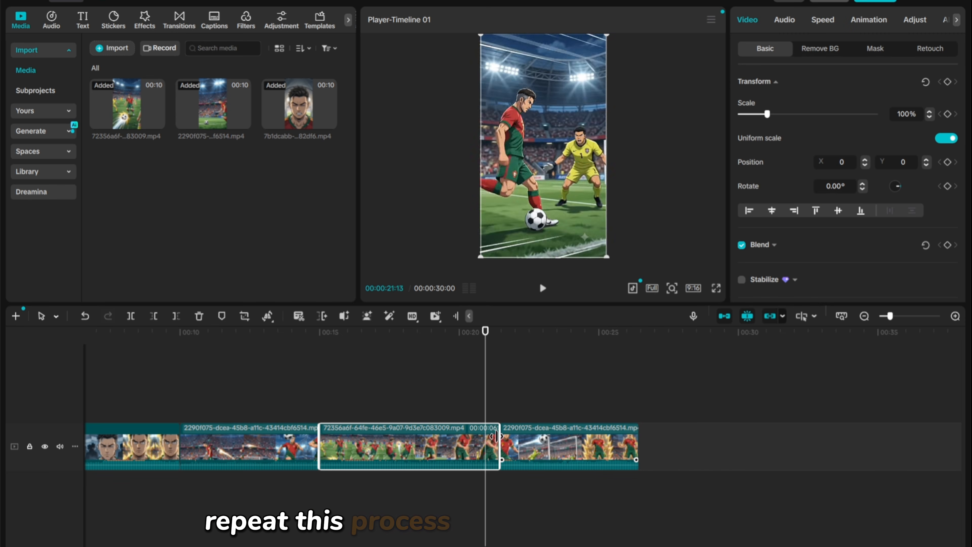
# Step: Play the assembled sequence across the trimmed cut and again from the beginning to check the flow between clips
pyautogui.press('space')
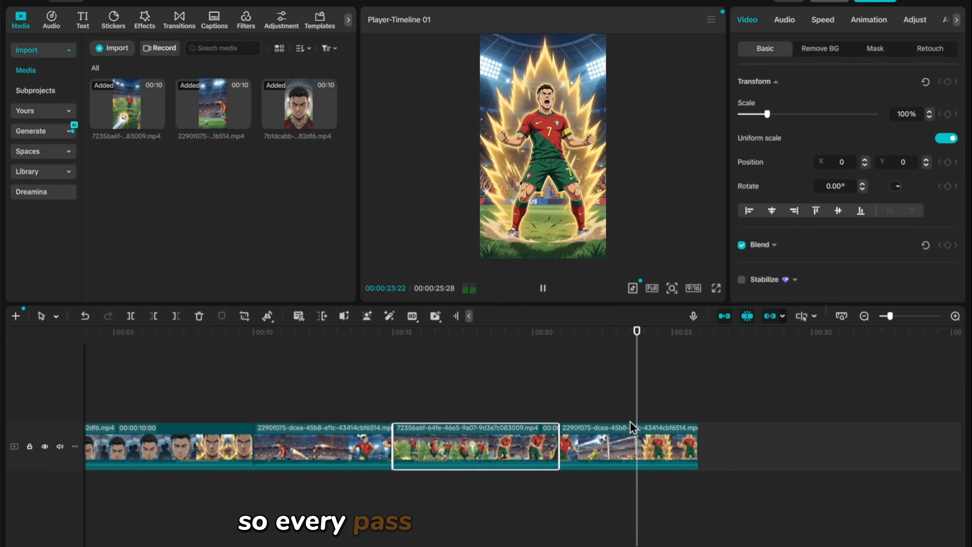
pyautogui.press('space')
pyautogui.click(517, 381)
pyautogui.press('space')
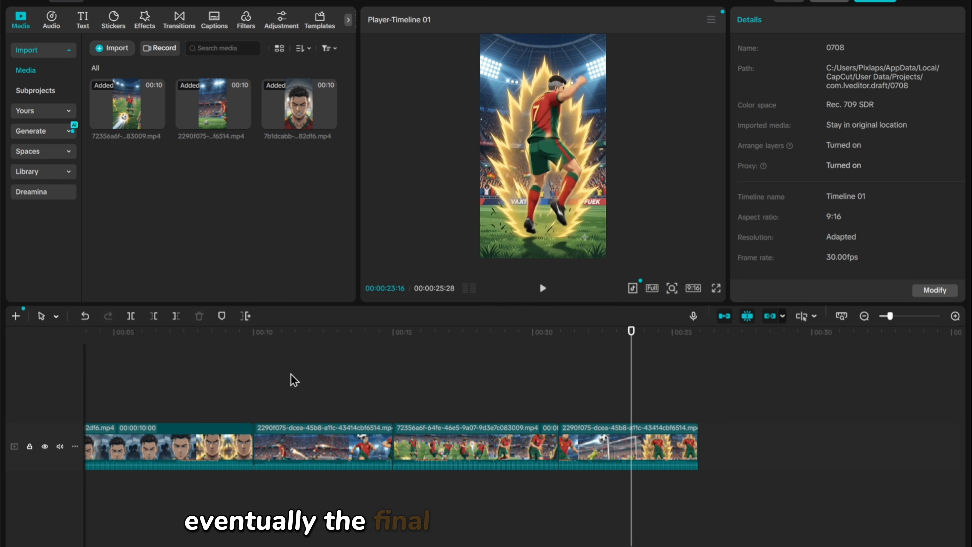
pyautogui.click(130, 330)
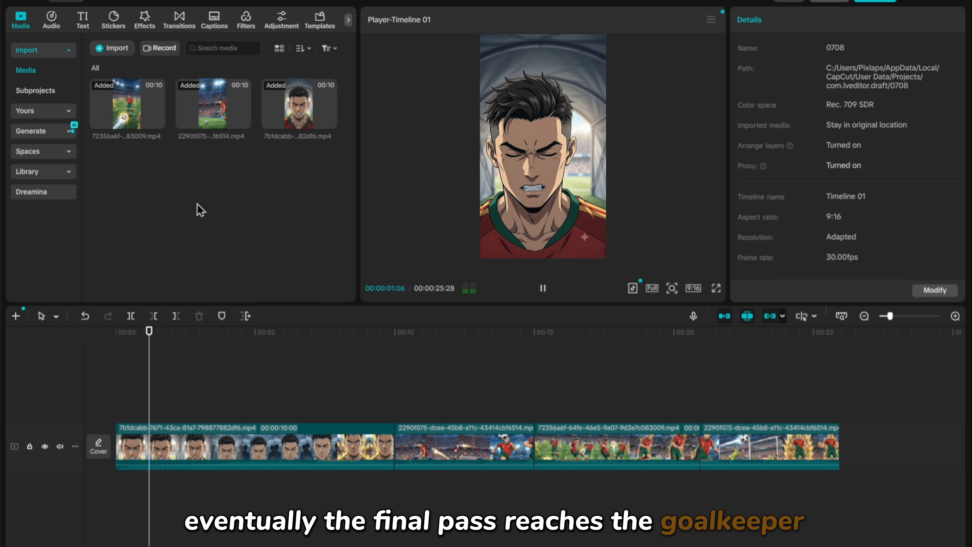
pyautogui.press('space')
# Step: Add the Vibrant Soccer football transition between the first and second clips, accepting duplicate frames
pyautogui.click(179, 20)
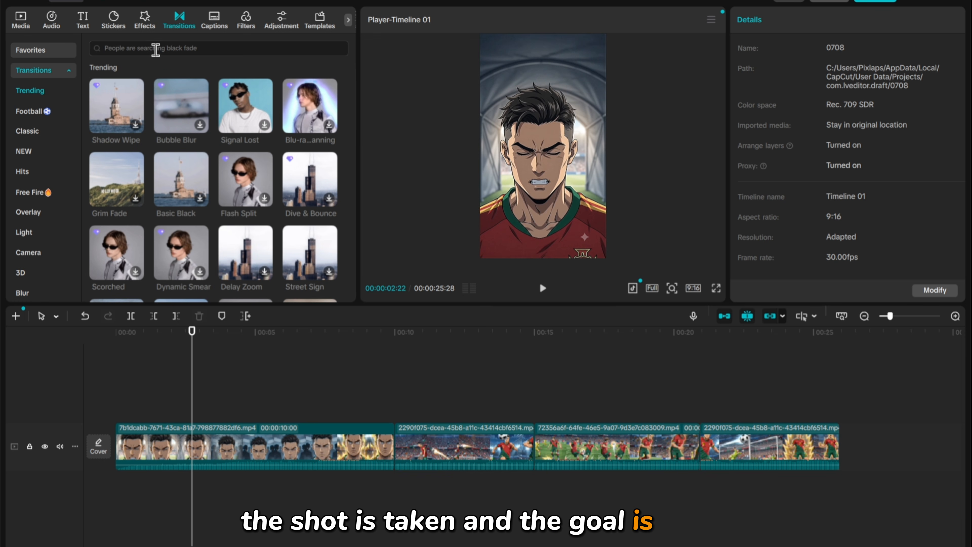
pyautogui.click(155, 50)
pyautogui.click(73, 111)
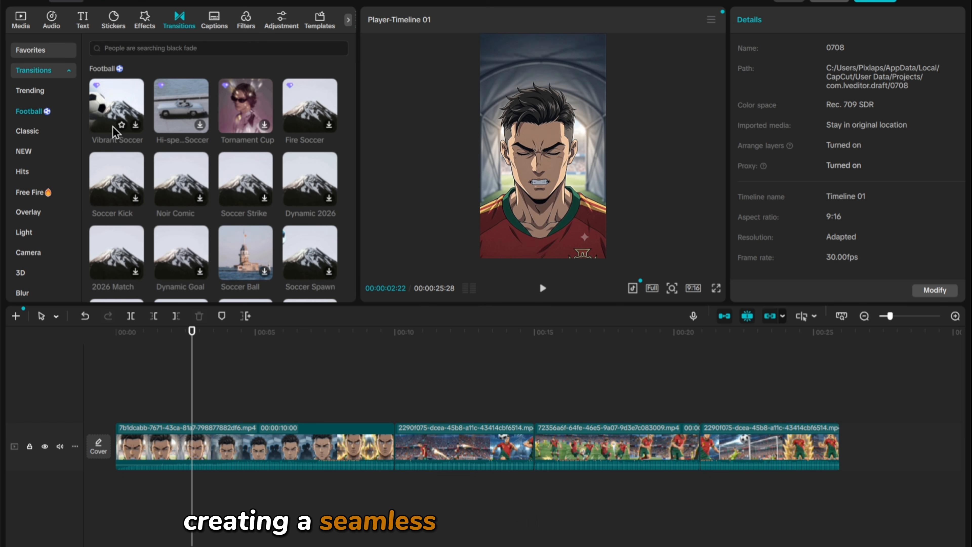
pyautogui.moveTo(115, 132); pyautogui.dragTo(394, 445)
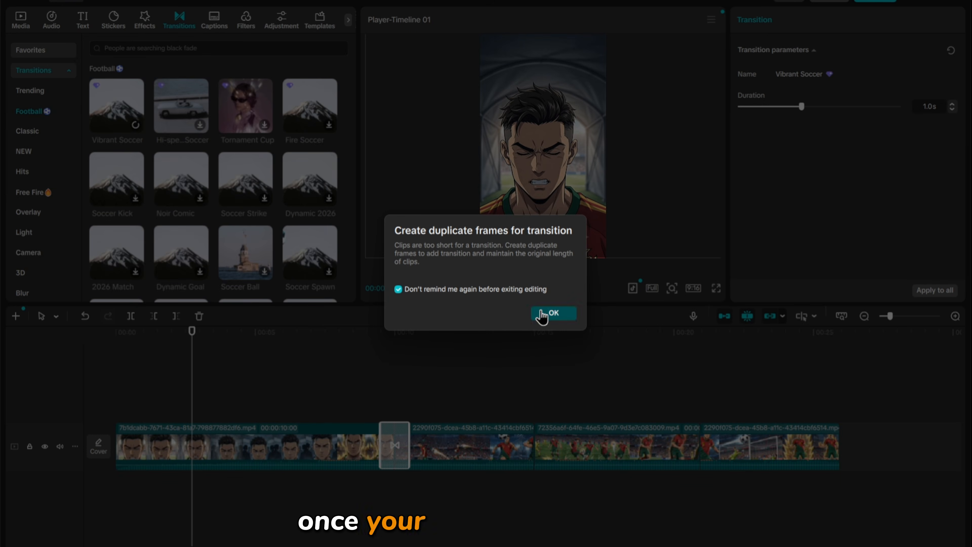
pyautogui.click(541, 313)
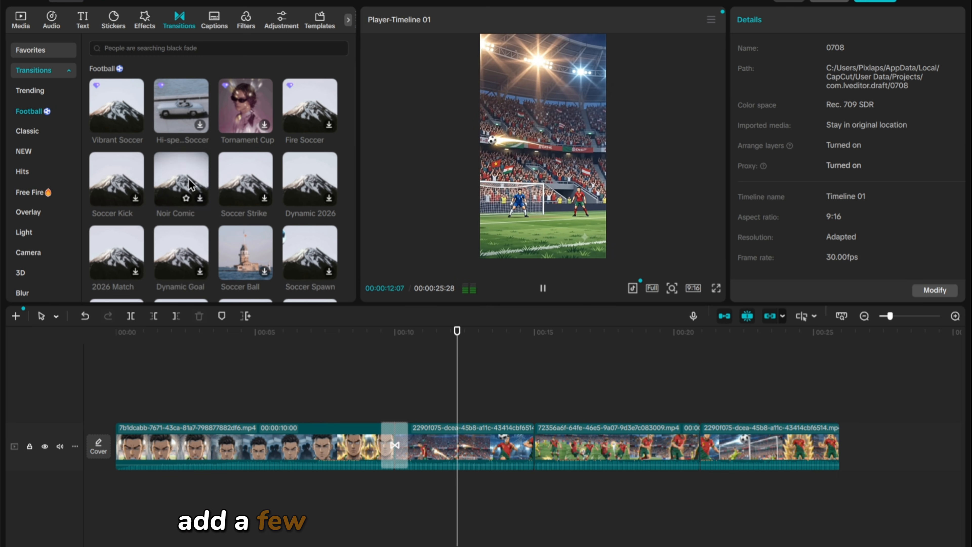
# Step: Add the Soccer Strike transition at the second cut and Fire Soccer at the third cut, and scrub through the result
pyautogui.moveTo(245, 178); pyautogui.dragTo(532, 445)
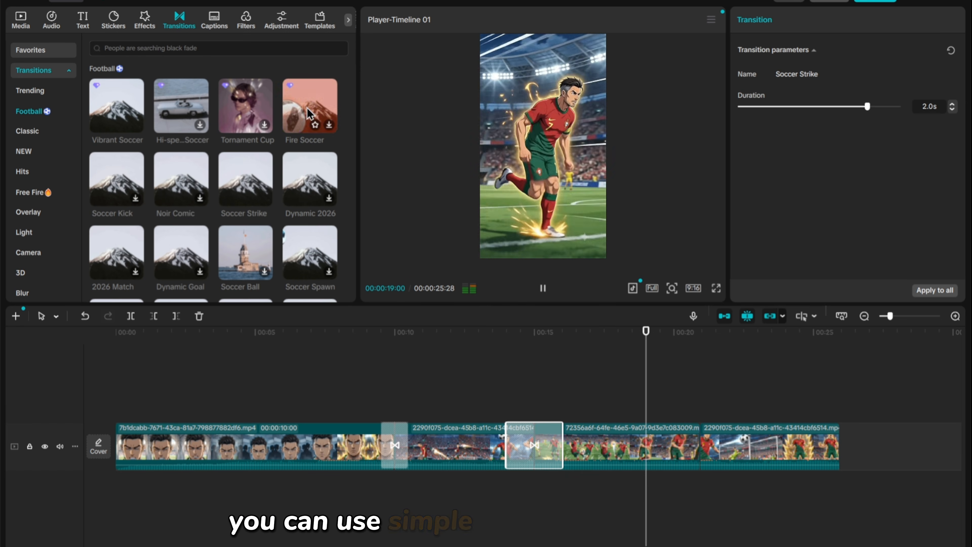
pyautogui.moveTo(309, 113); pyautogui.dragTo(700, 444)
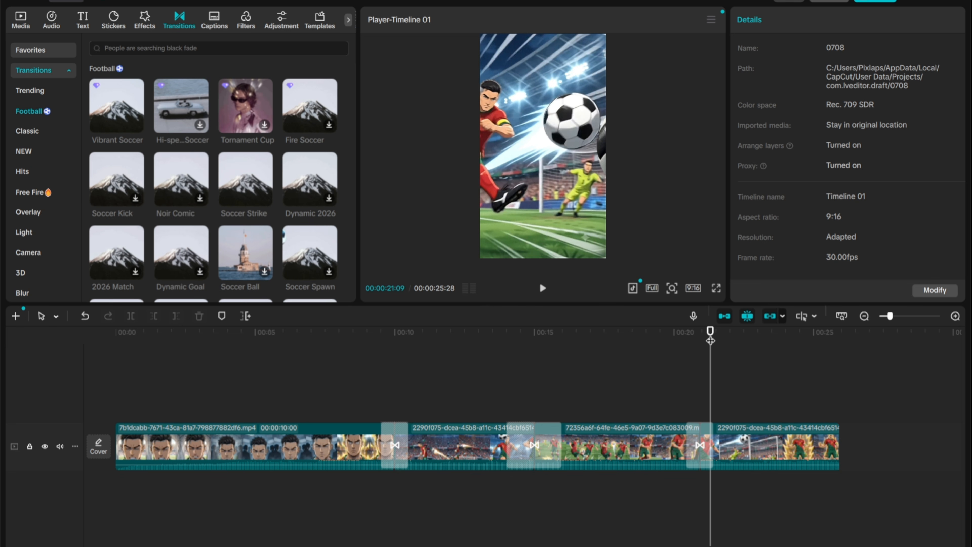
pyautogui.moveTo(710, 341)
pyautogui.mouseDown()
pyautogui.moveTo(687, 331)
pyautogui.moveTo(516, 369)
pyautogui.moveTo(746, 375)
pyautogui.mouseUp()
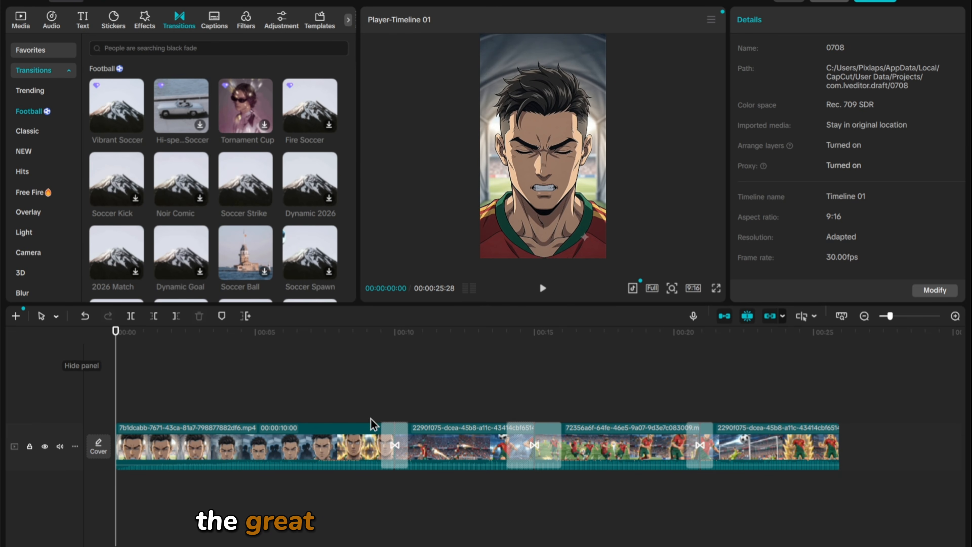